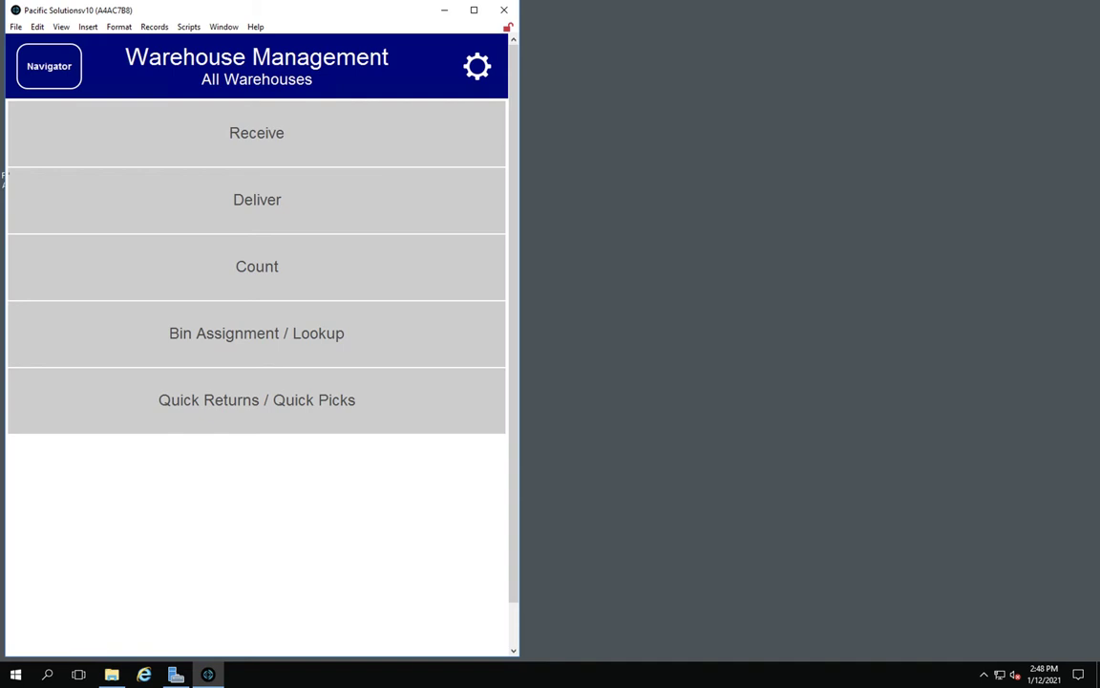
# - Open the quick returns and picks area, view the Quick Picks list, and switch back to the Quick Returns list
pyautogui.click(285, 412)
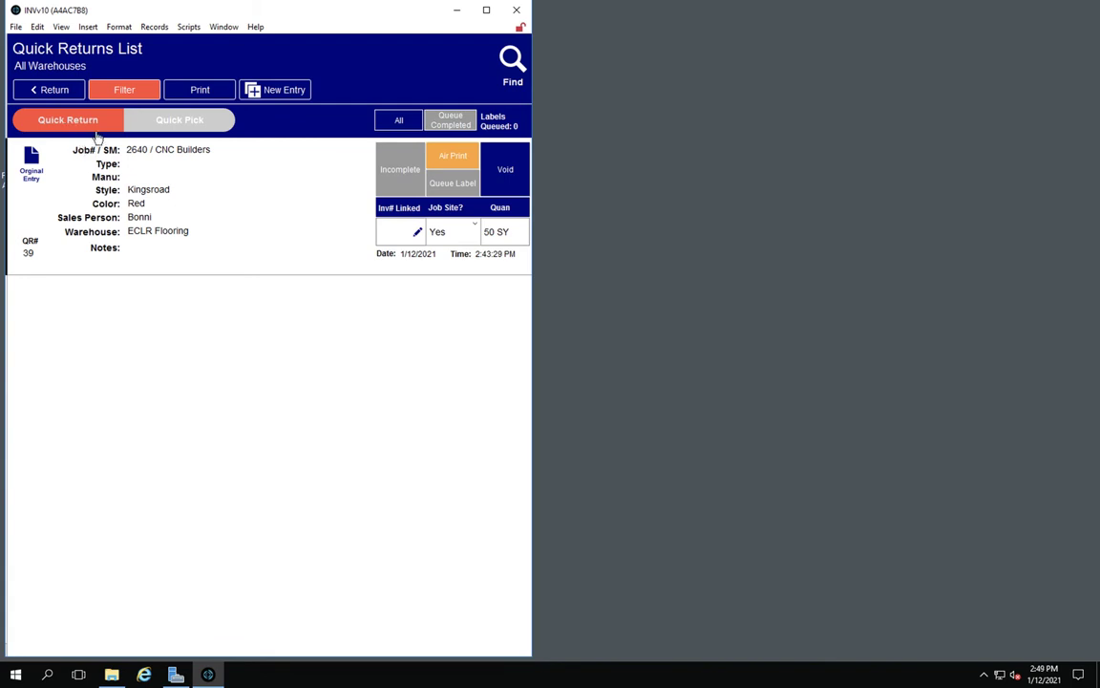
pyautogui.click(170, 129)
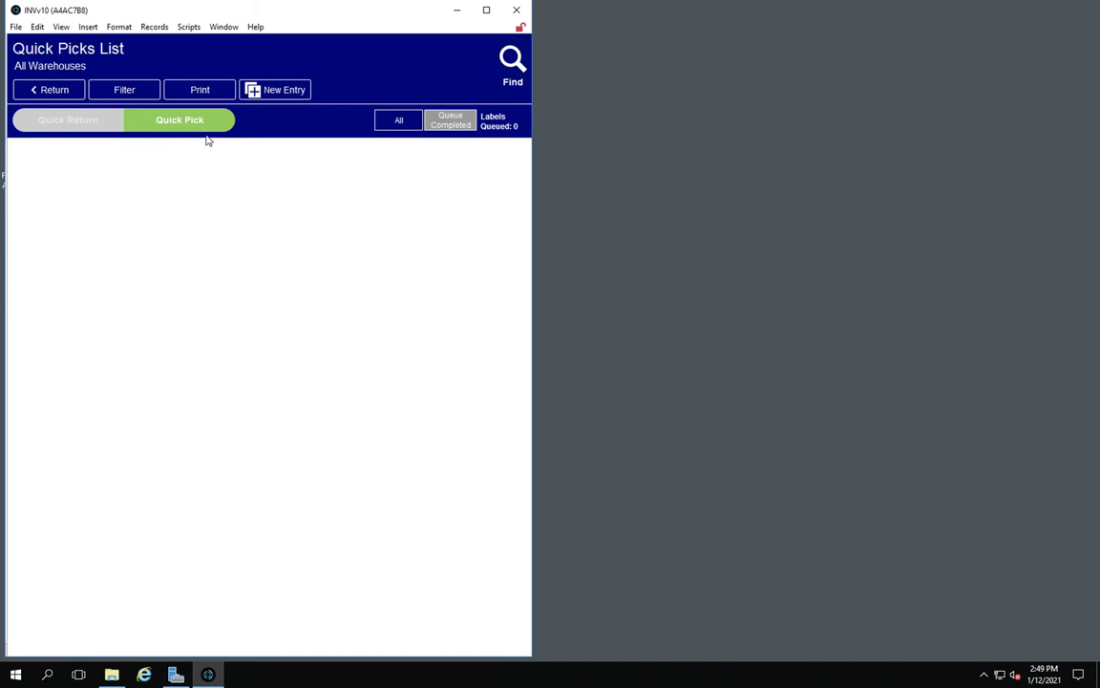
pyautogui.click(109, 127)
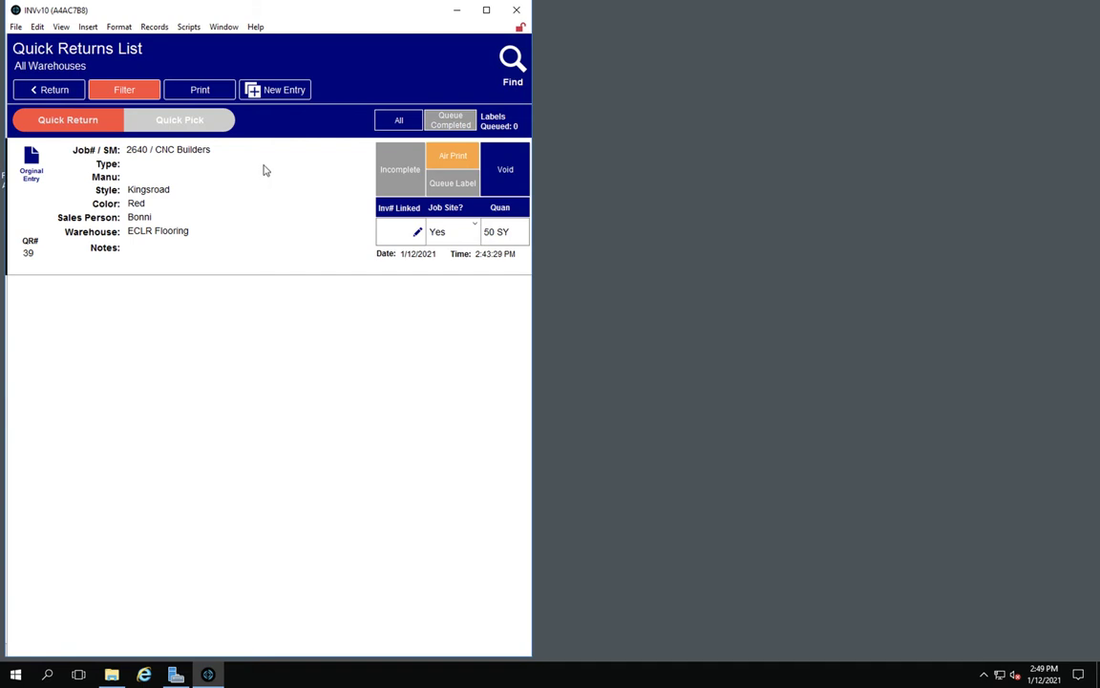
# - Start a new quick return entry and fill in its work order number to load the job and sidemark
pyautogui.click(281, 96)
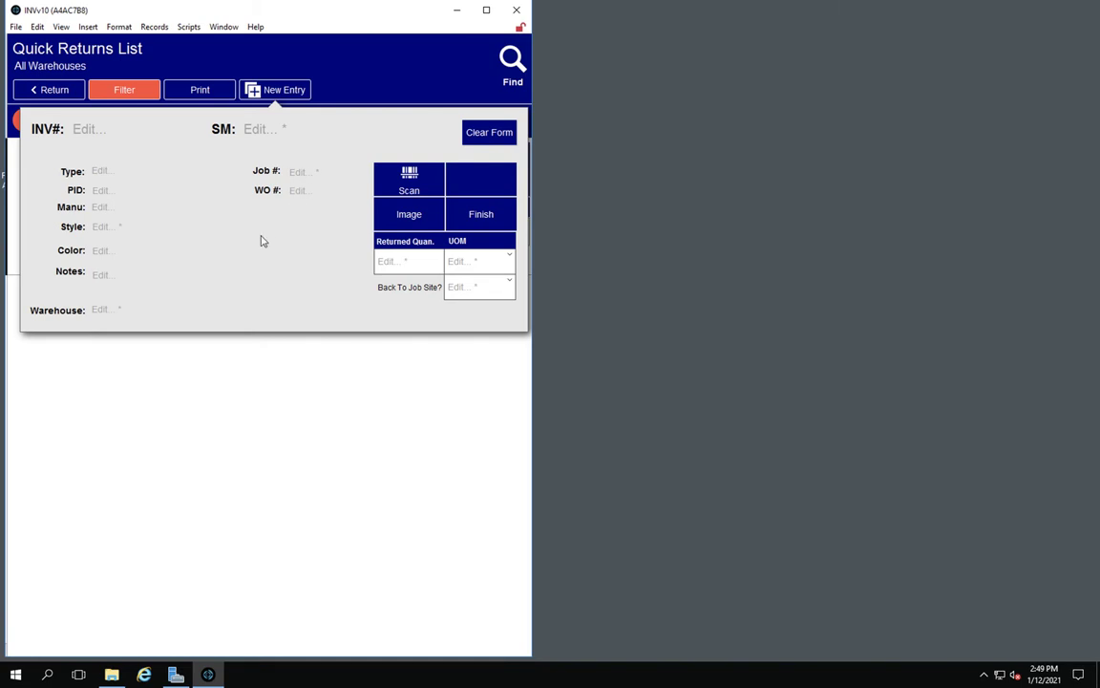
pyautogui.click(112, 127)
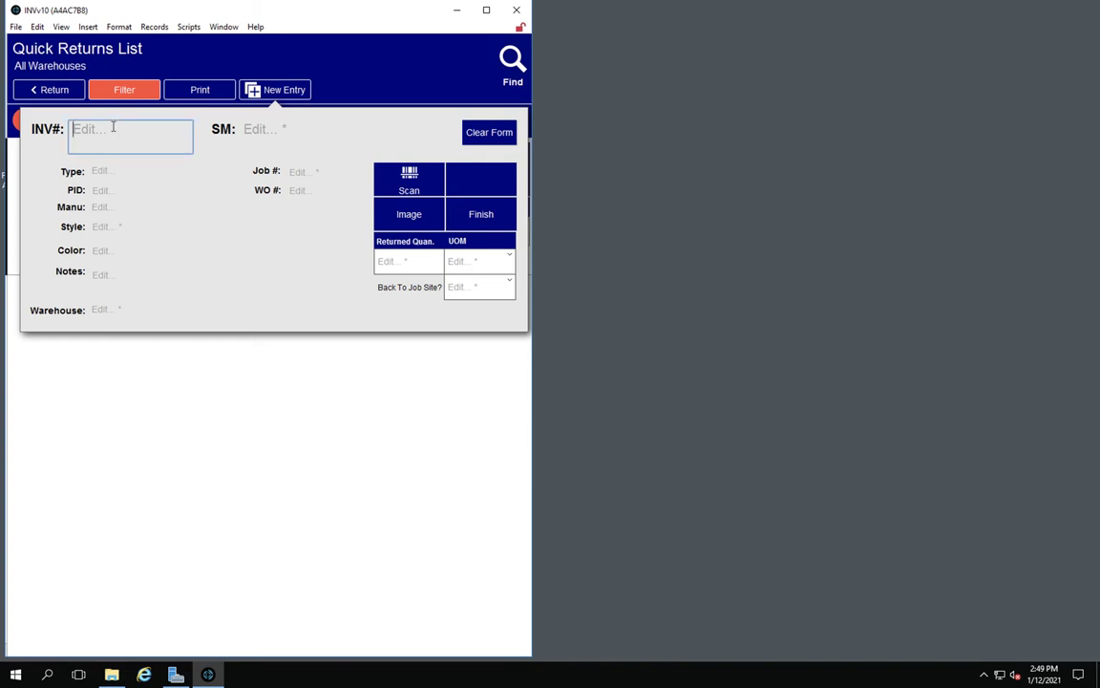
pyautogui.click(306, 193)
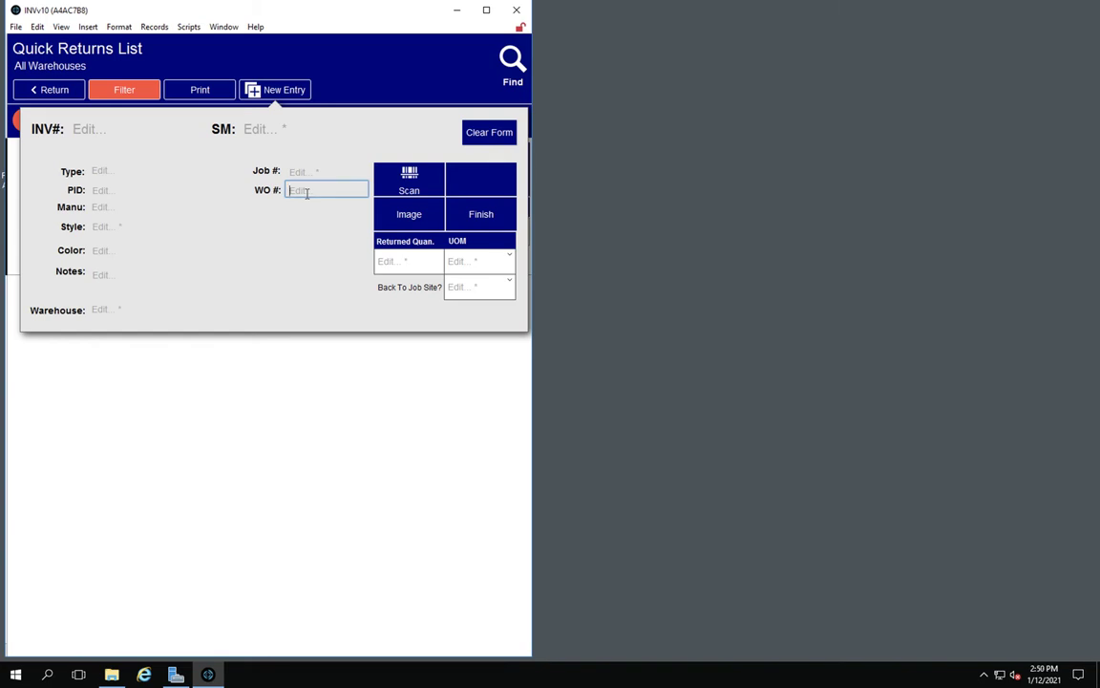
pyautogui.write('4310')
pyautogui.click(344, 222)
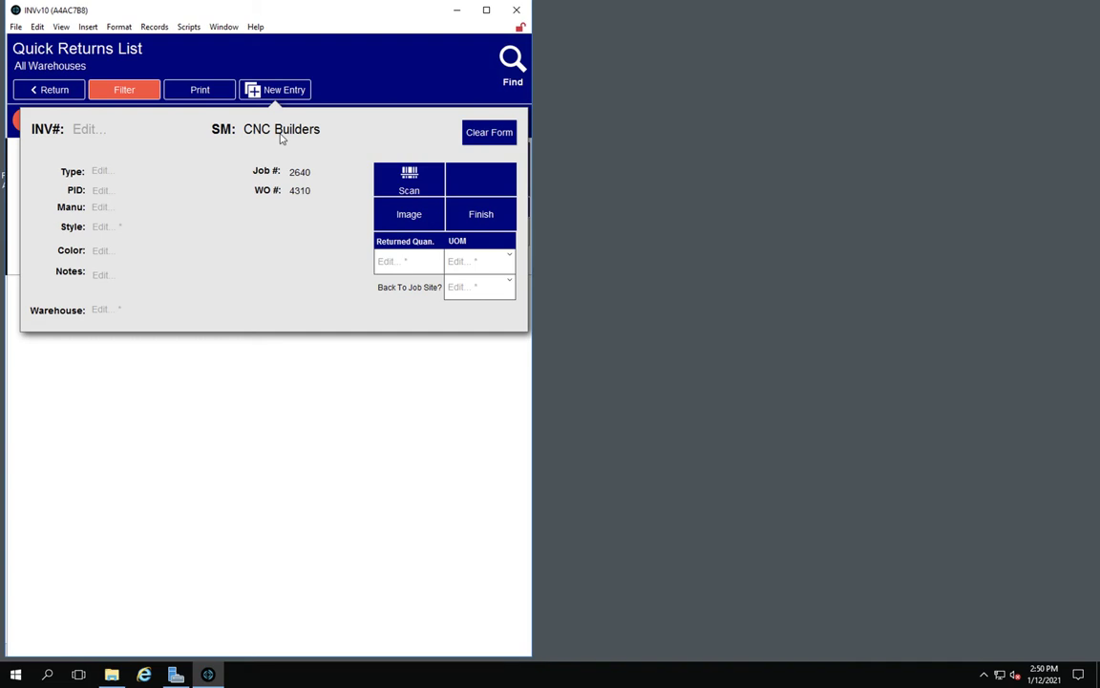
# - Set the new return's style to KingsRoad, its color to Red and its warehouse to ECLR Flooring
pyautogui.click(116, 228)
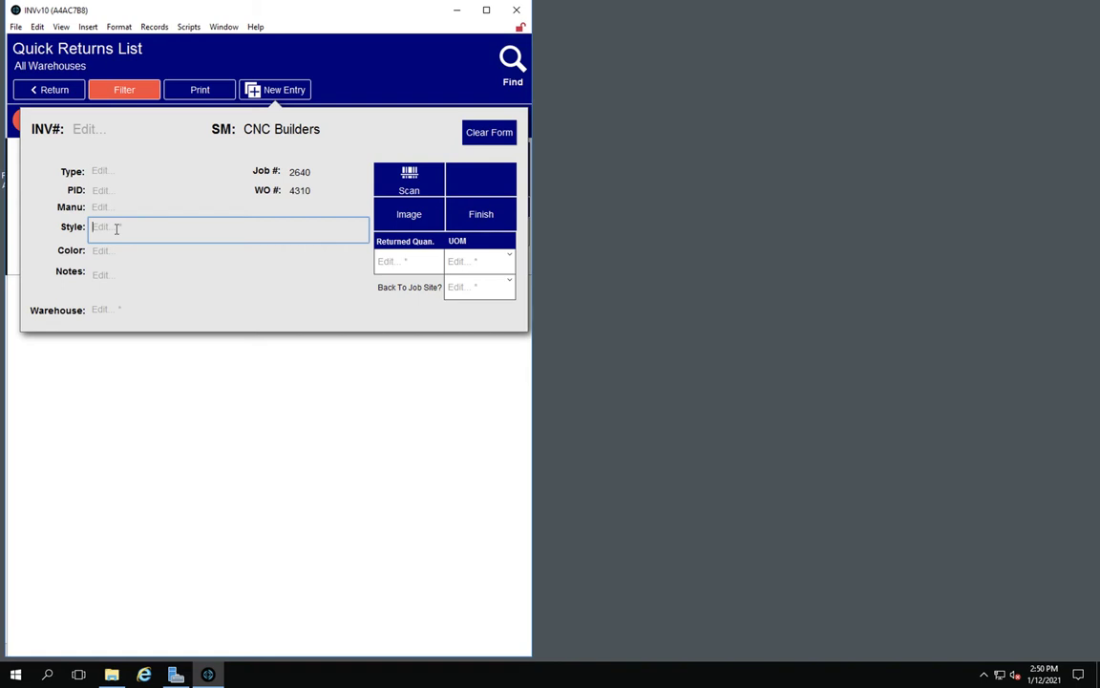
pyautogui.write('KingsRoad')
pyautogui.click(122, 254)
pyautogui.write('Red')
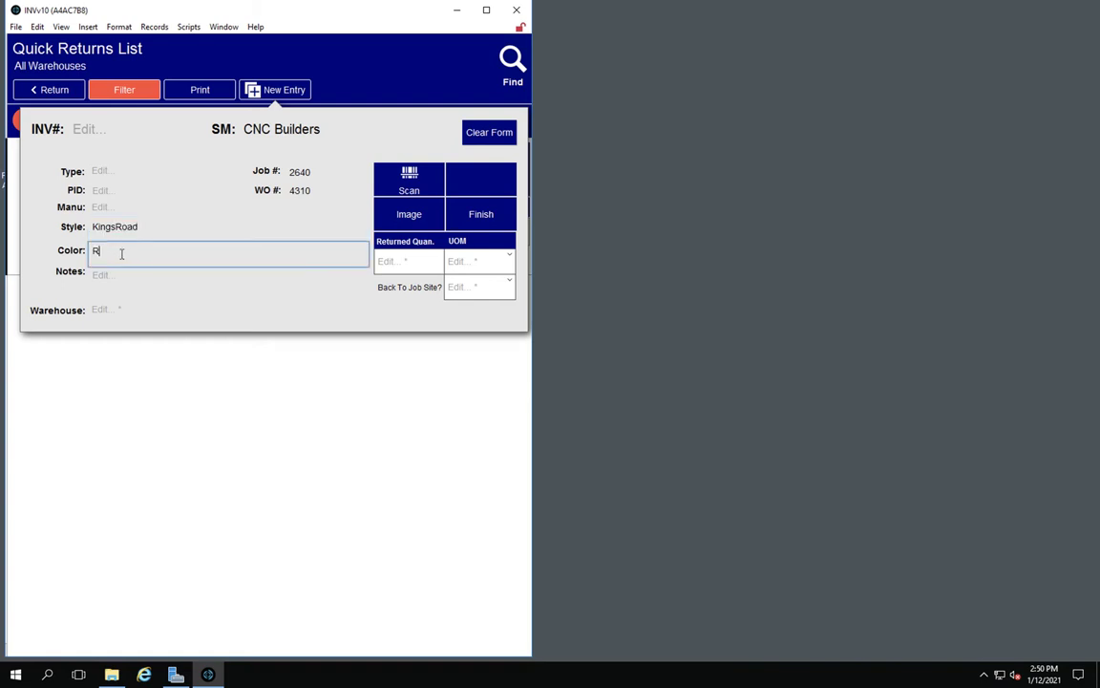
pyautogui.click(123, 312)
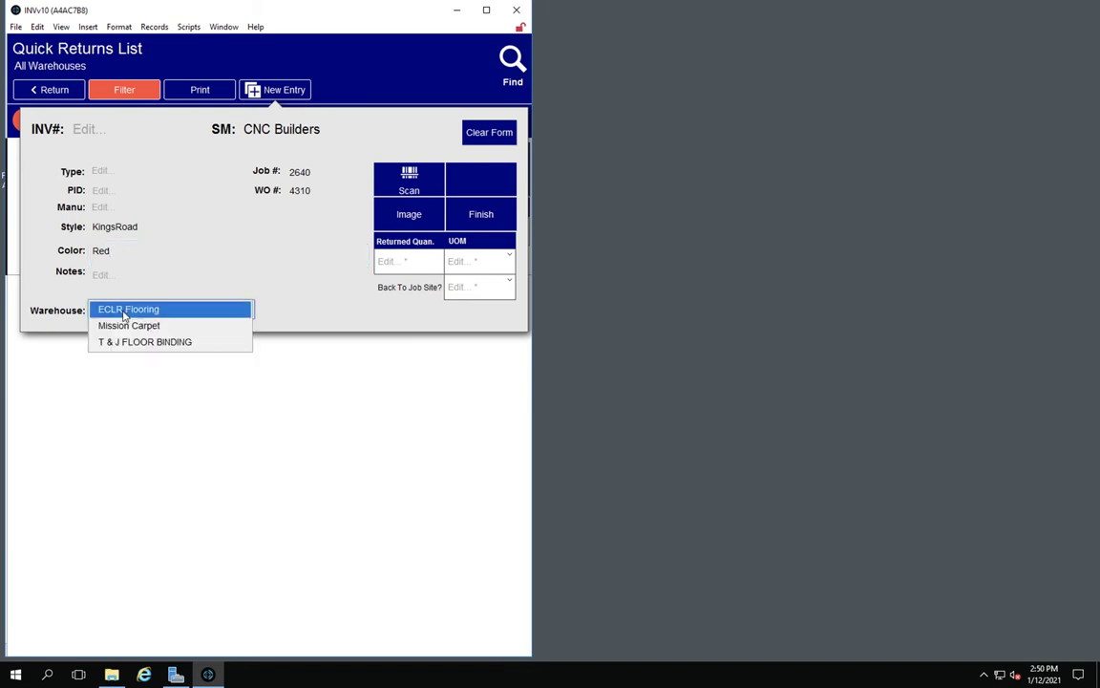
pyautogui.click(123, 312)
pyautogui.click(115, 277)
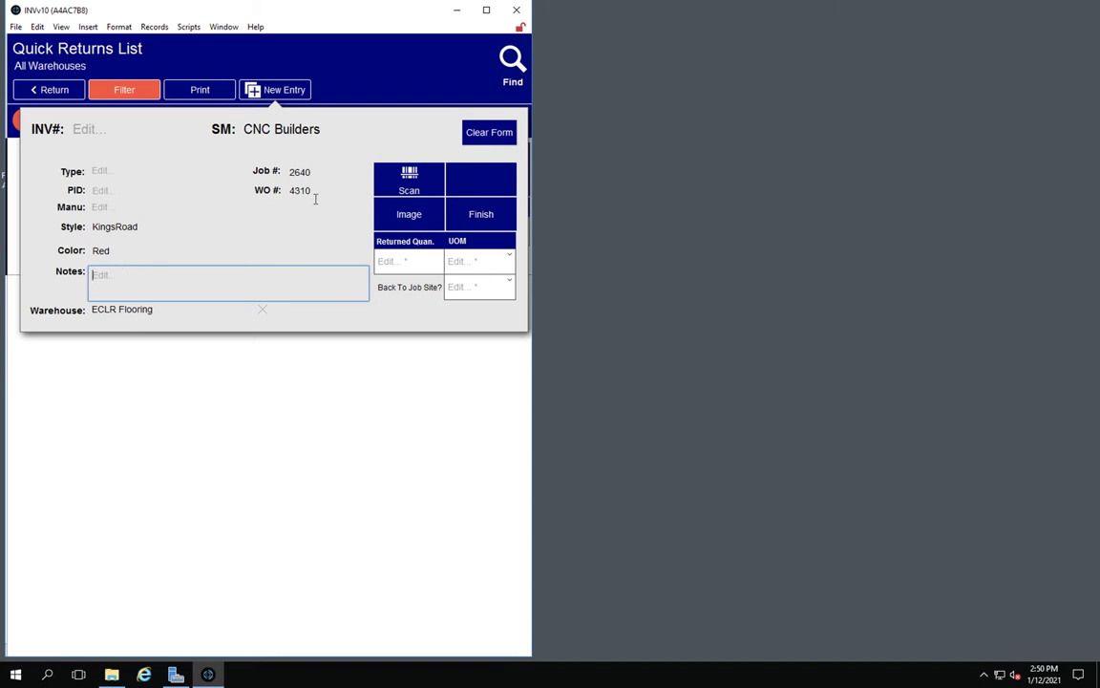
# - Set the returned quantity to 50 SY and back to job site to No, and finish the entry
pyautogui.click(407, 259)
pyautogui.write('50')
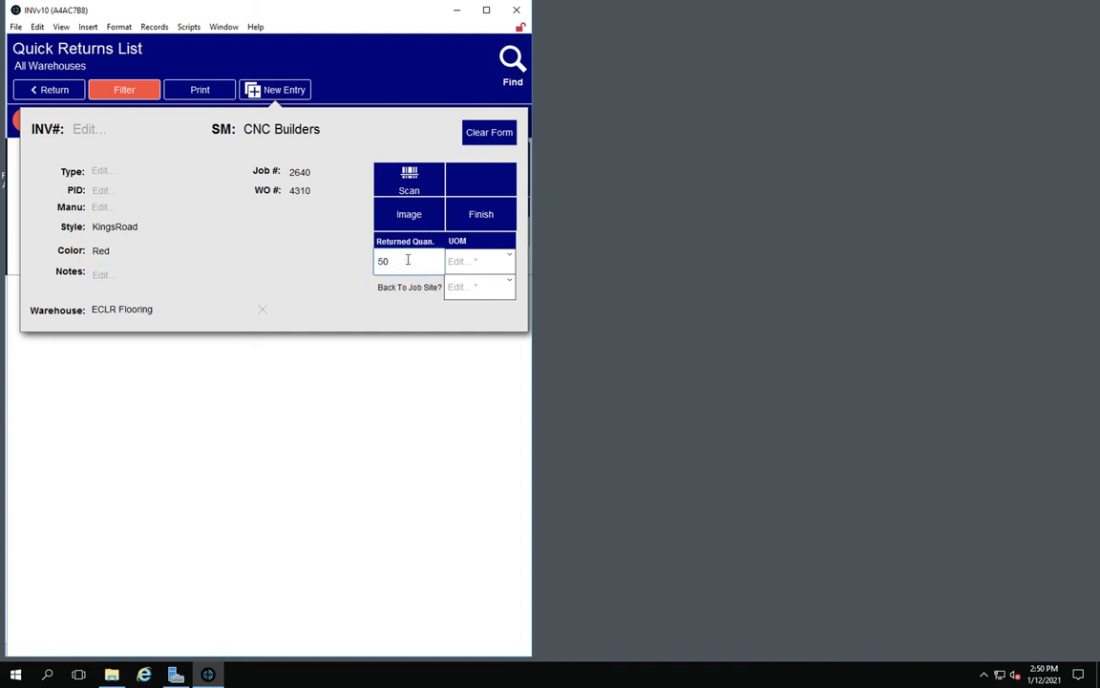
pyautogui.click(507, 260)
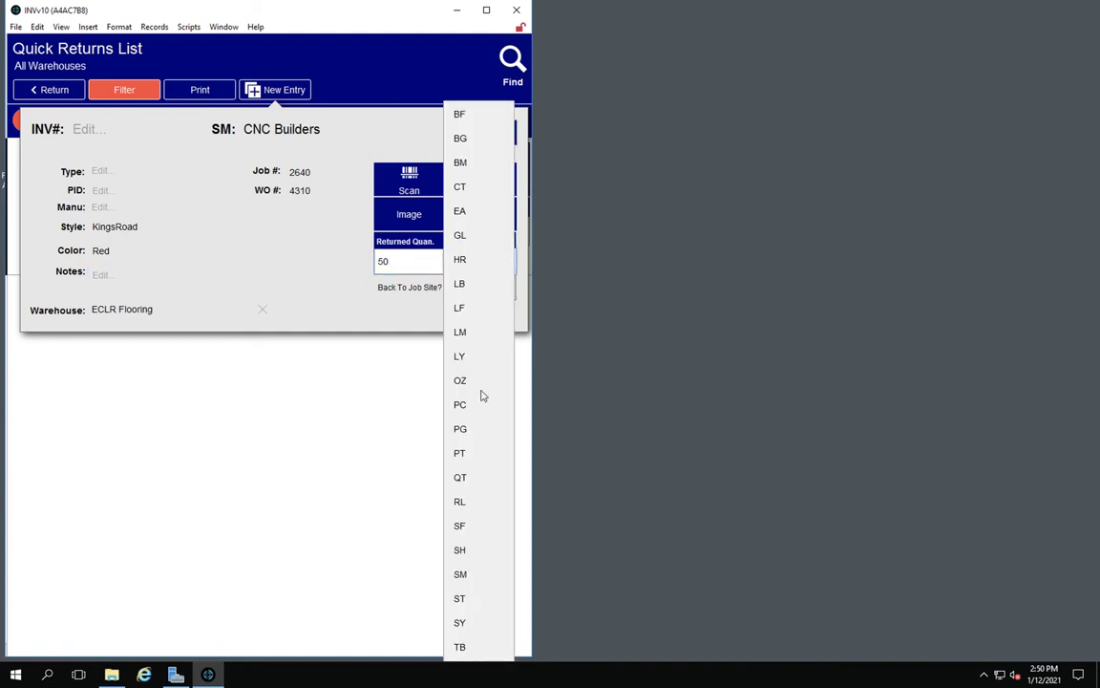
pyautogui.click(460, 621)
pyautogui.click(503, 286)
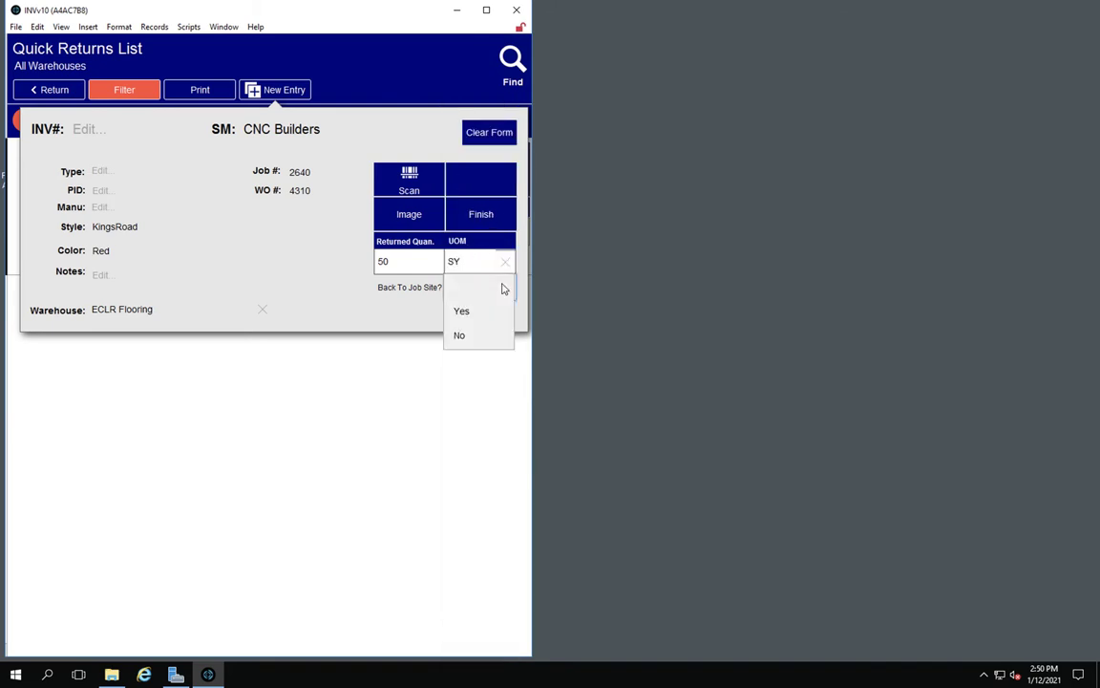
pyautogui.click(471, 334)
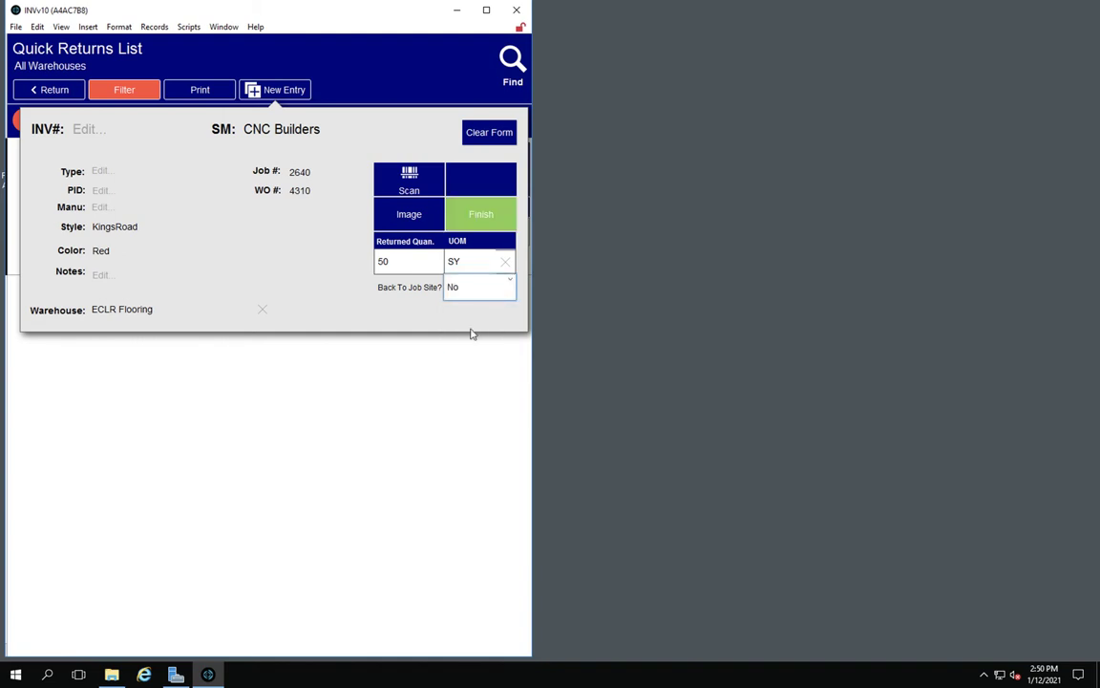
pyautogui.click(481, 215)
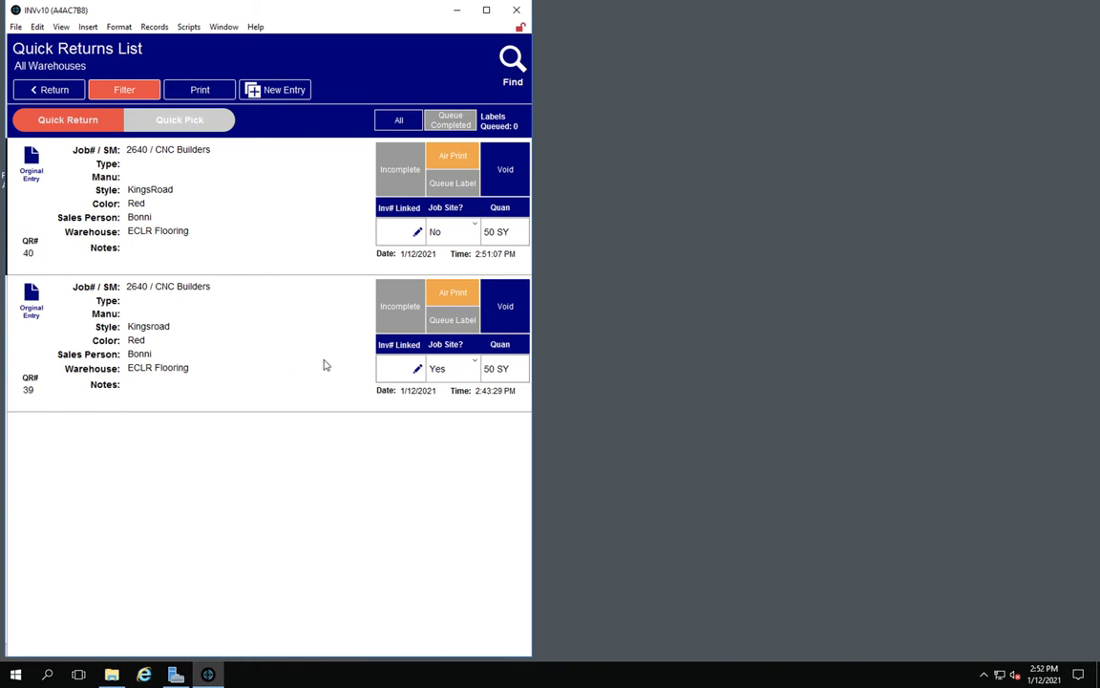
# - Mark quick return 39 as Completed and link it to inventory number 10158
pyautogui.click(405, 312)
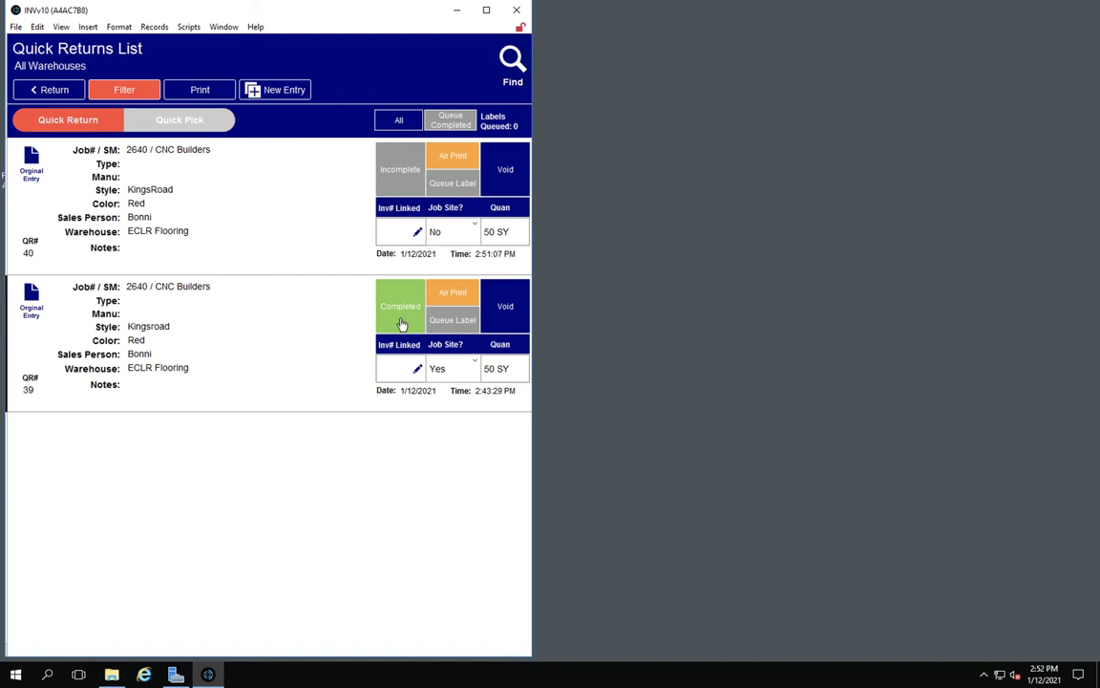
pyautogui.click(397, 371)
pyautogui.write('10158')
pyautogui.click(323, 375)
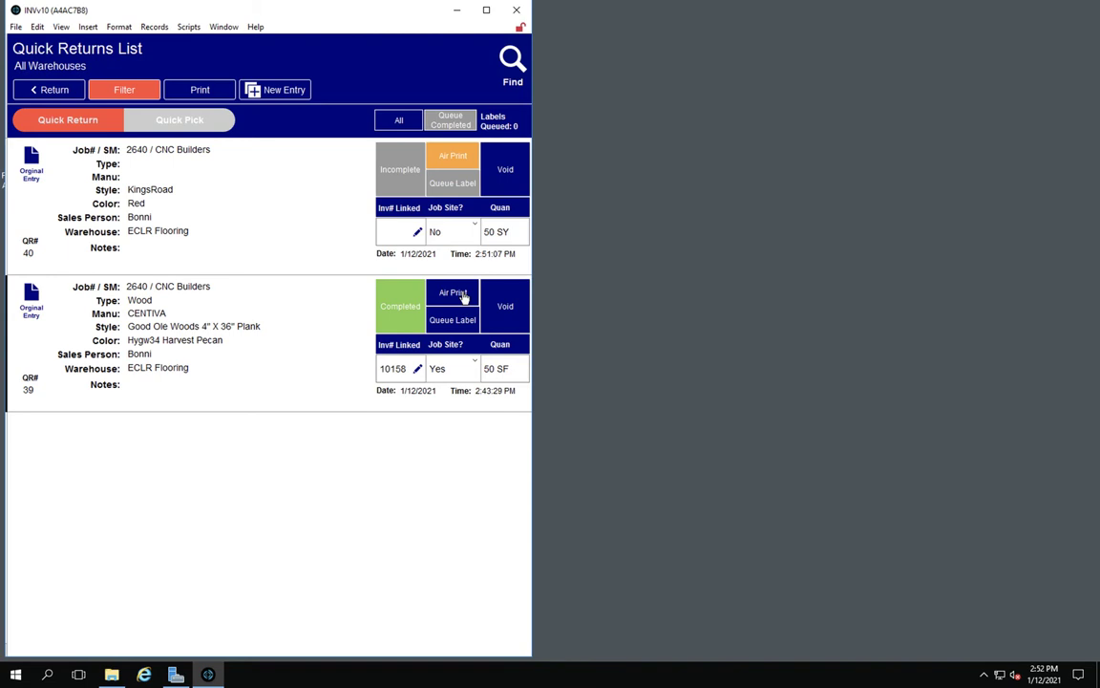
# - Set quick return 39's status to Printed and reload the Quick Returns list from the warehouse menu
pyautogui.click(412, 310)
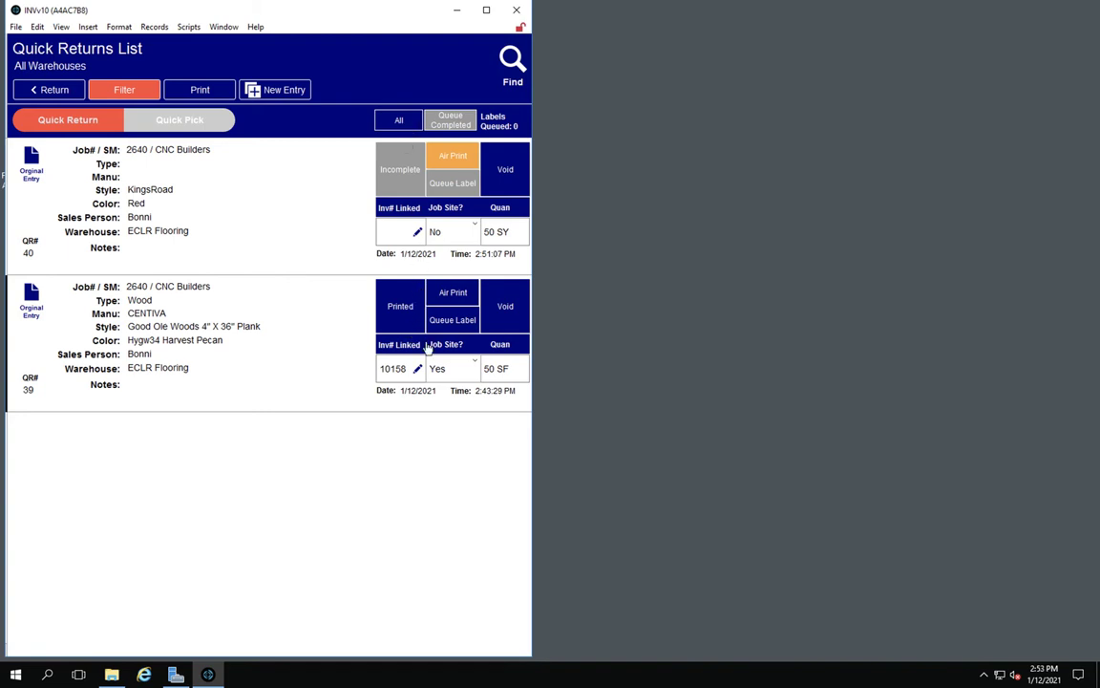
pyautogui.click(58, 90)
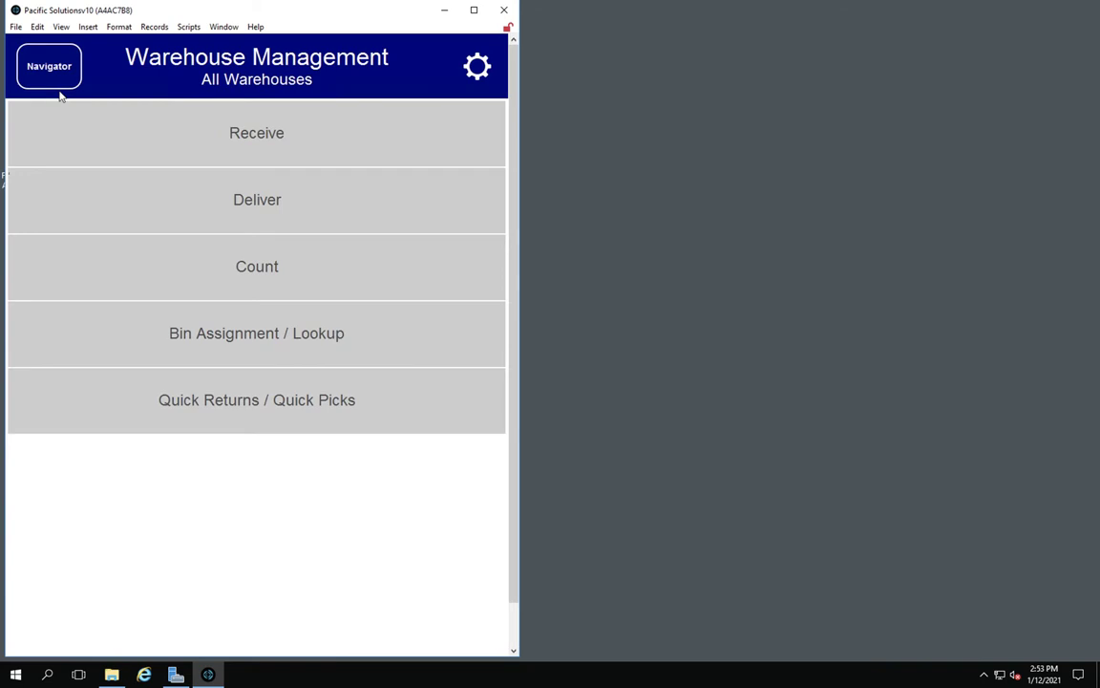
pyautogui.click(247, 391)
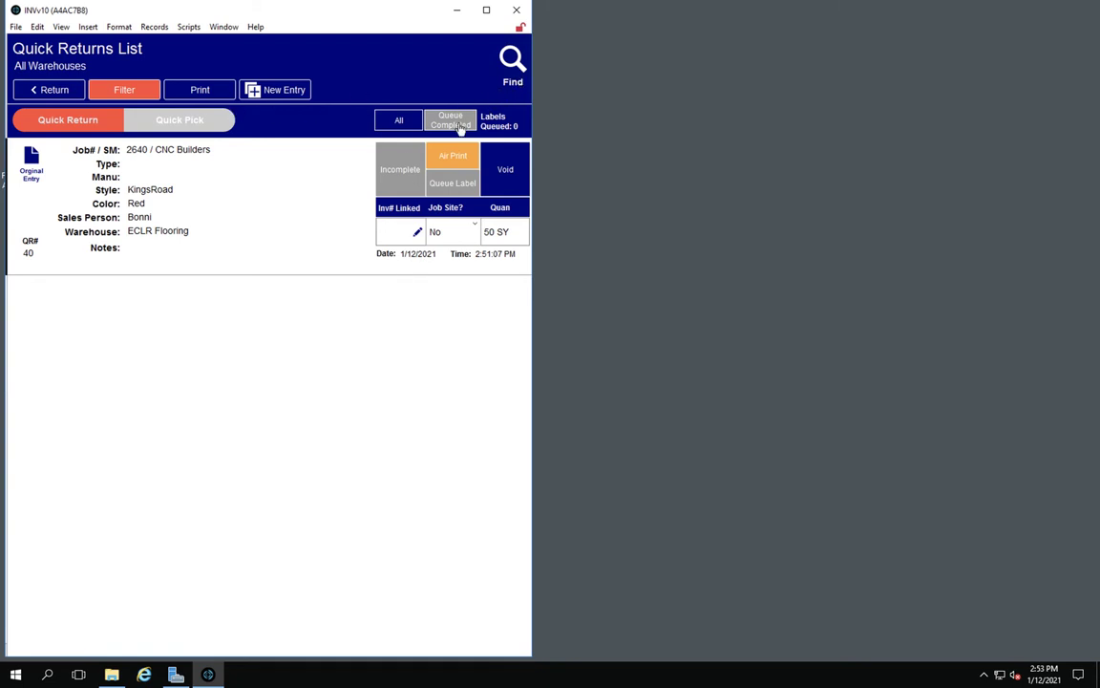
# - Cycle the Quick Returns list through its status views, including Completed and Incomplete, and end on All
pyautogui.click(401, 121)
pyautogui.click(405, 122)
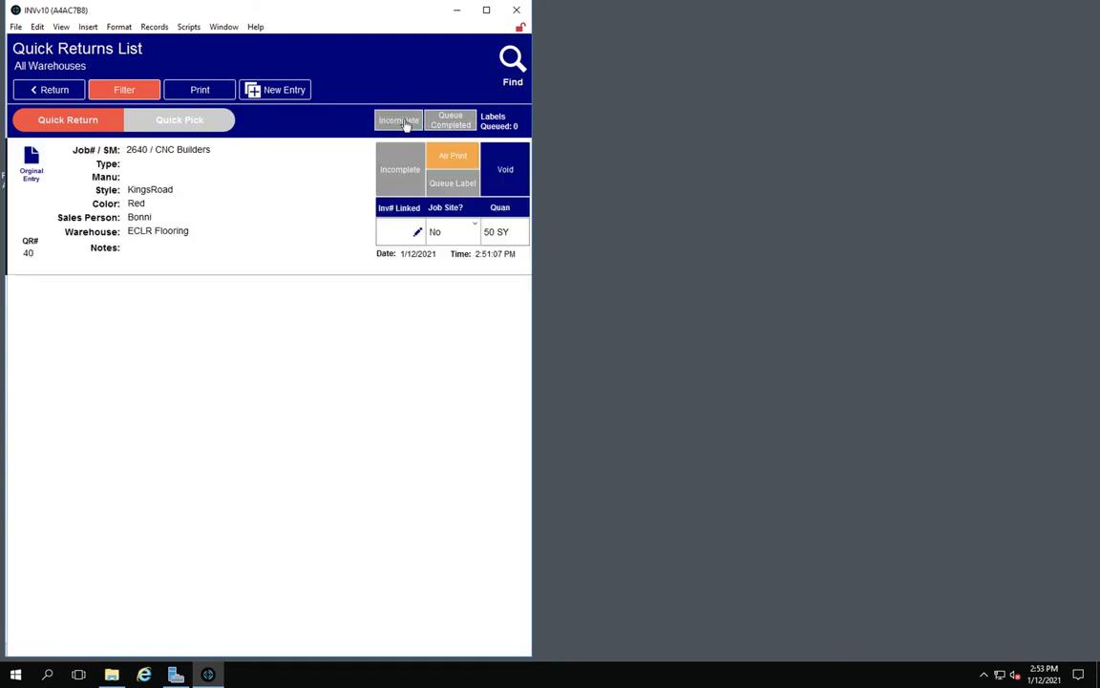
pyautogui.click(405, 122)
pyautogui.click(405, 122)
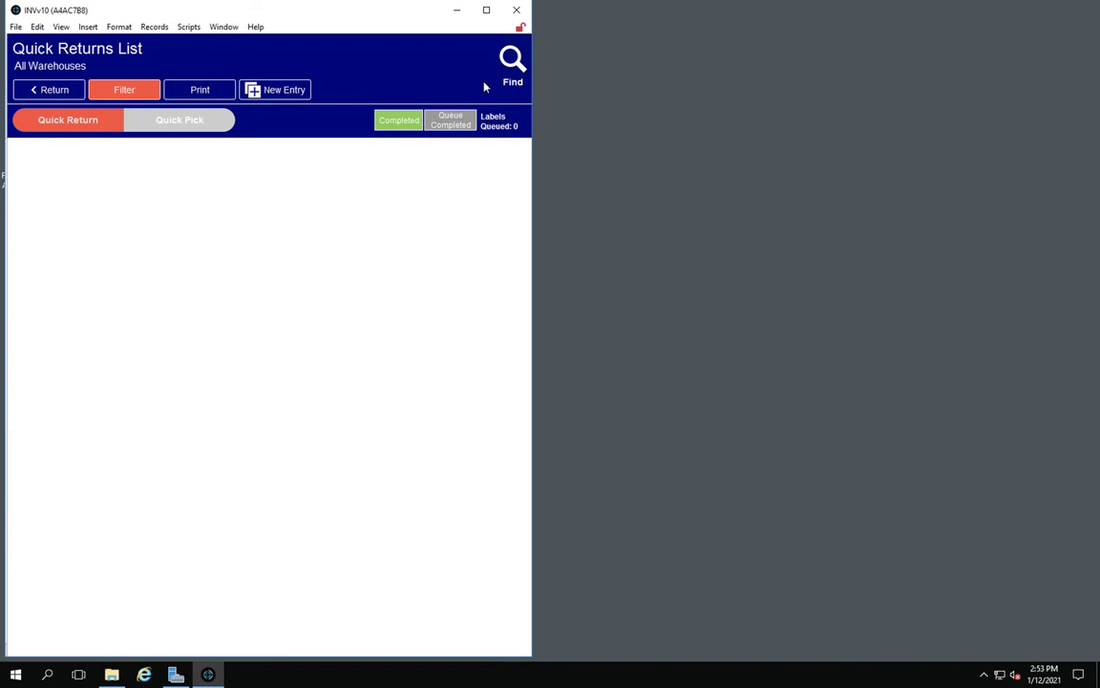
pyautogui.click(408, 125)
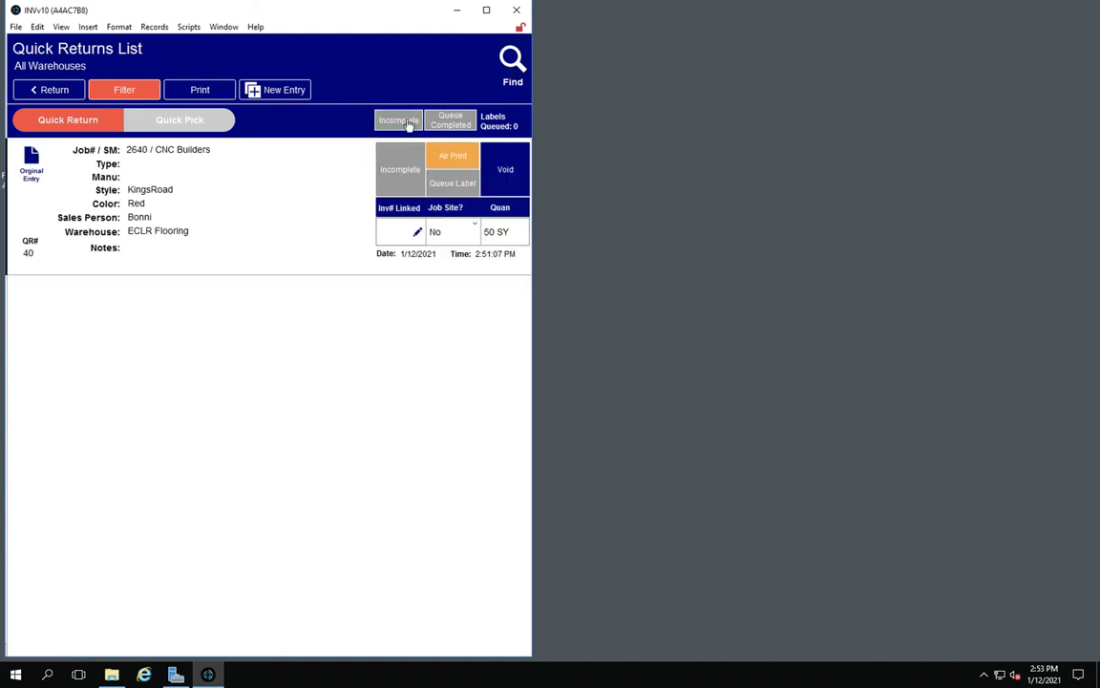
pyautogui.click(407, 124)
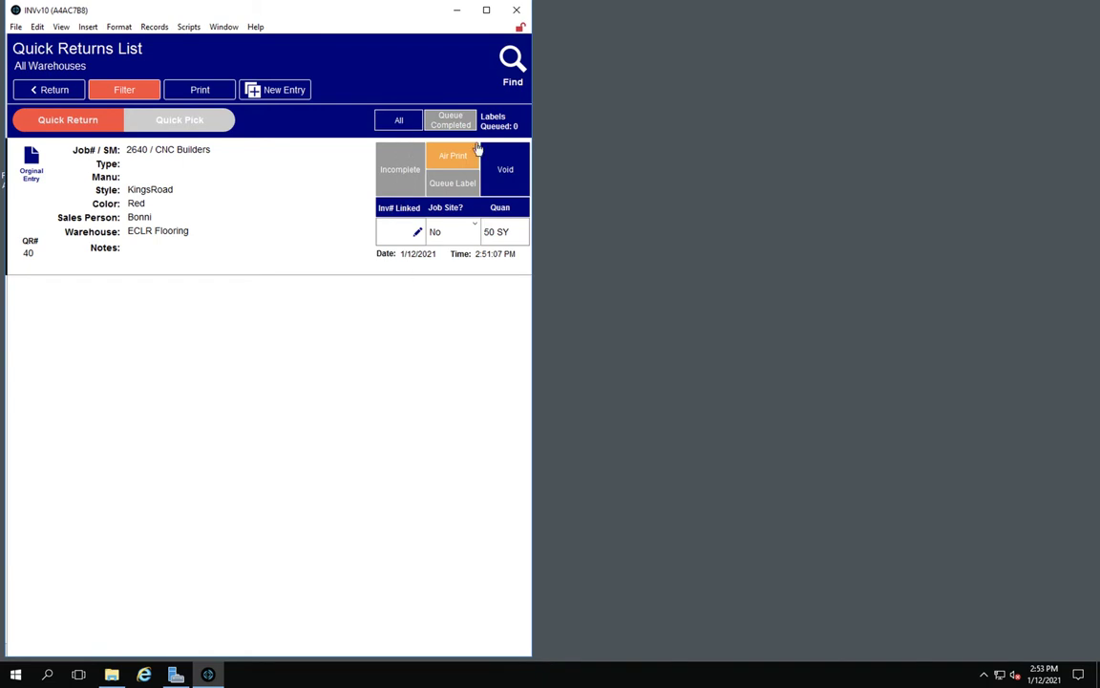
# - Filter the Quick Returns list by Printed status to view those returns, and reopen the list without that filter
pyautogui.click(125, 89)
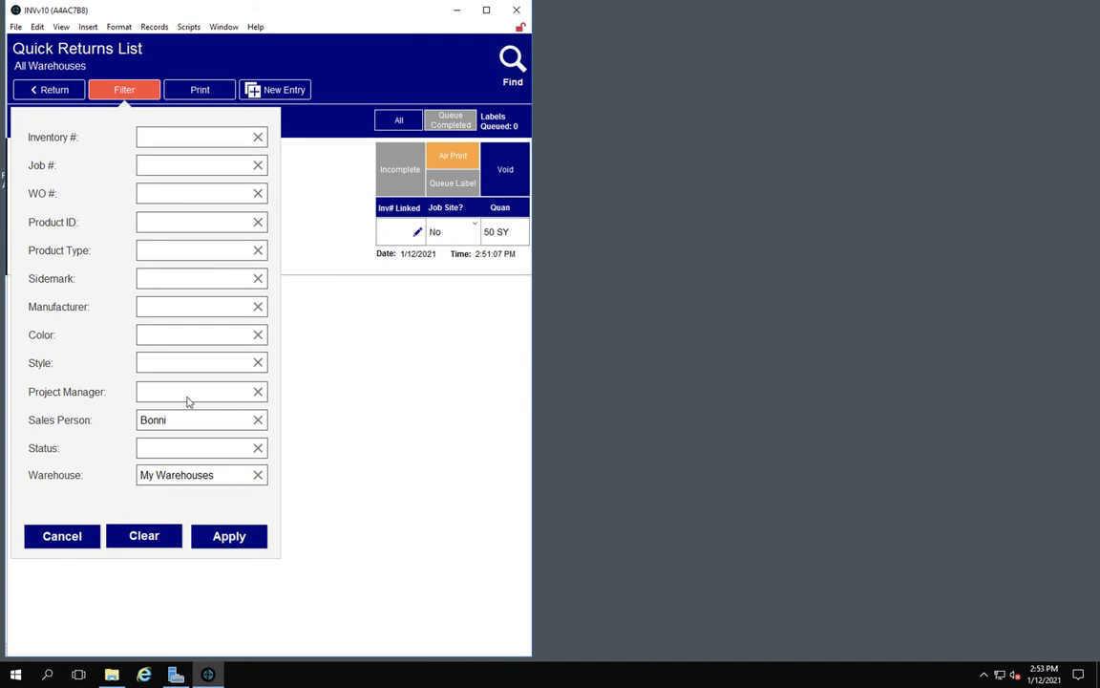
pyautogui.click(243, 451)
pyautogui.click(168, 448)
pyautogui.click(179, 492)
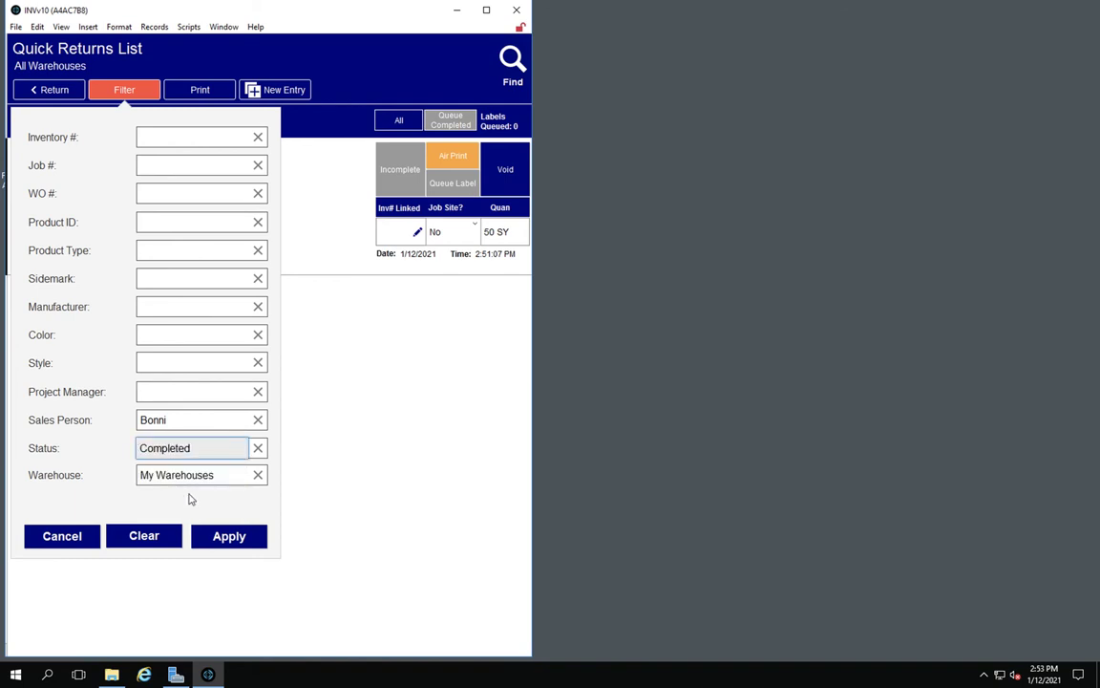
pyautogui.click(237, 536)
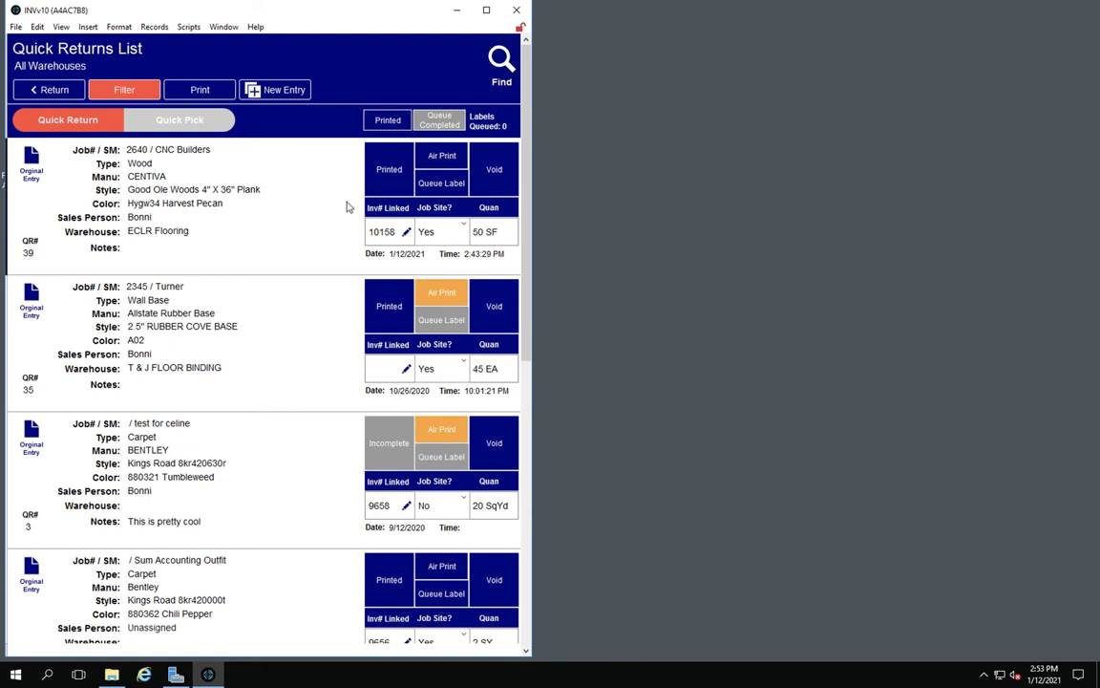
pyautogui.click(63, 91)
pyautogui.click(202, 390)
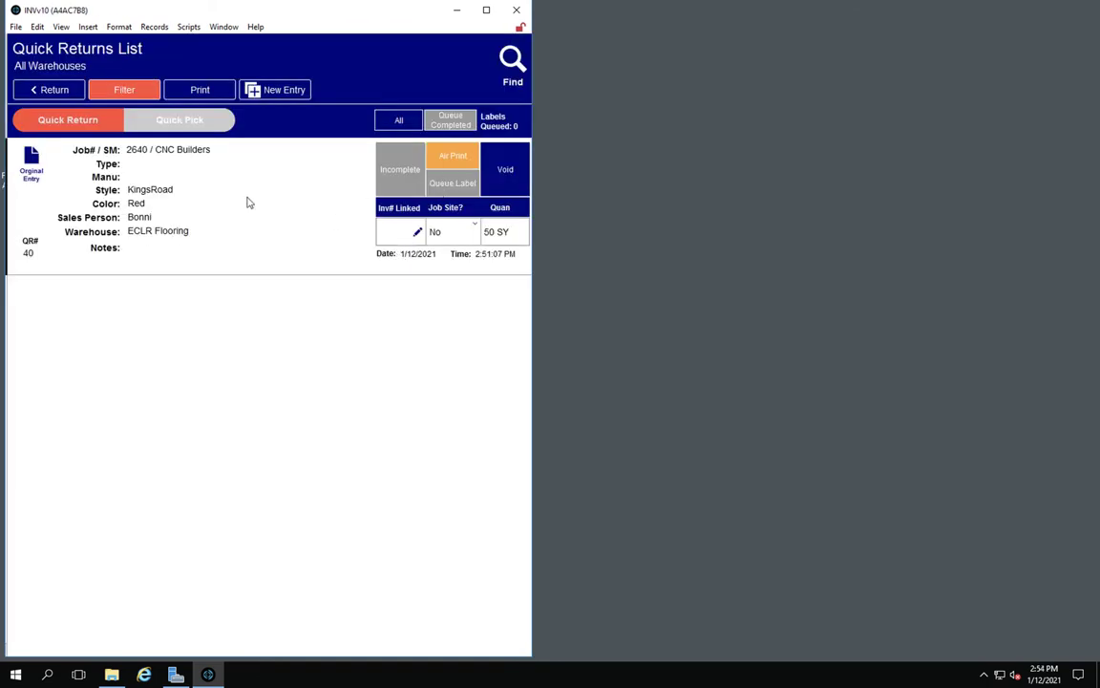
# - Void the KingsRoad return with the reason "Enter Twice" and review the void details in its original entry
pyautogui.click(511, 176)
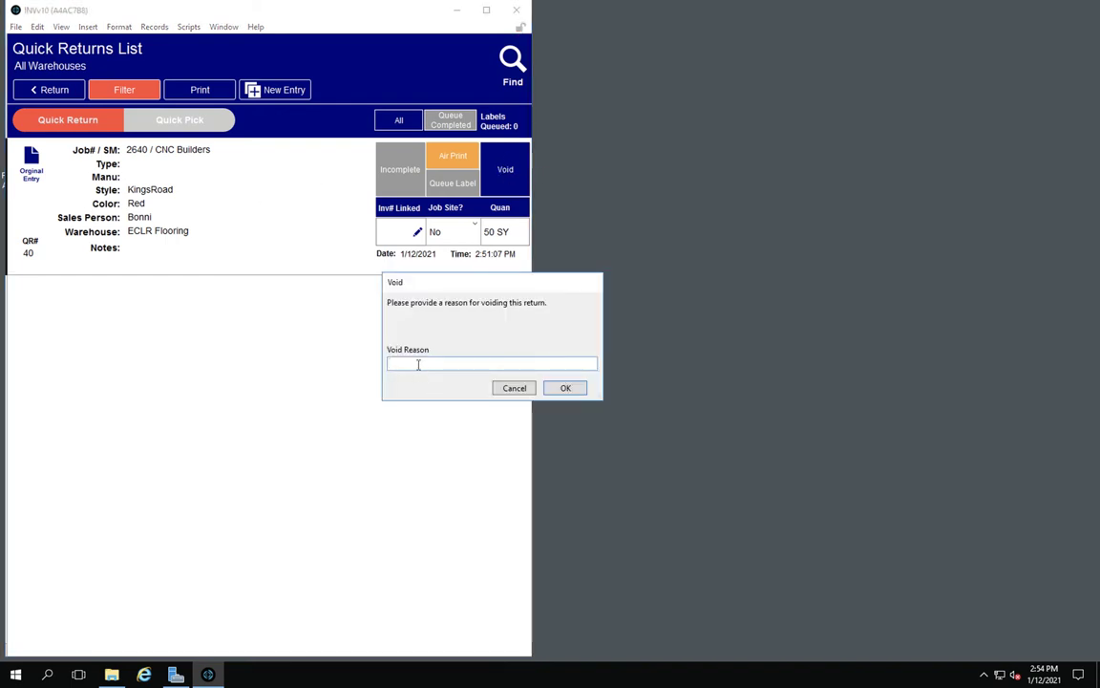
pyautogui.write('ter Twice')
pyautogui.press('BackSpace')
pyautogui.write('e')
pyautogui.click(565, 389)
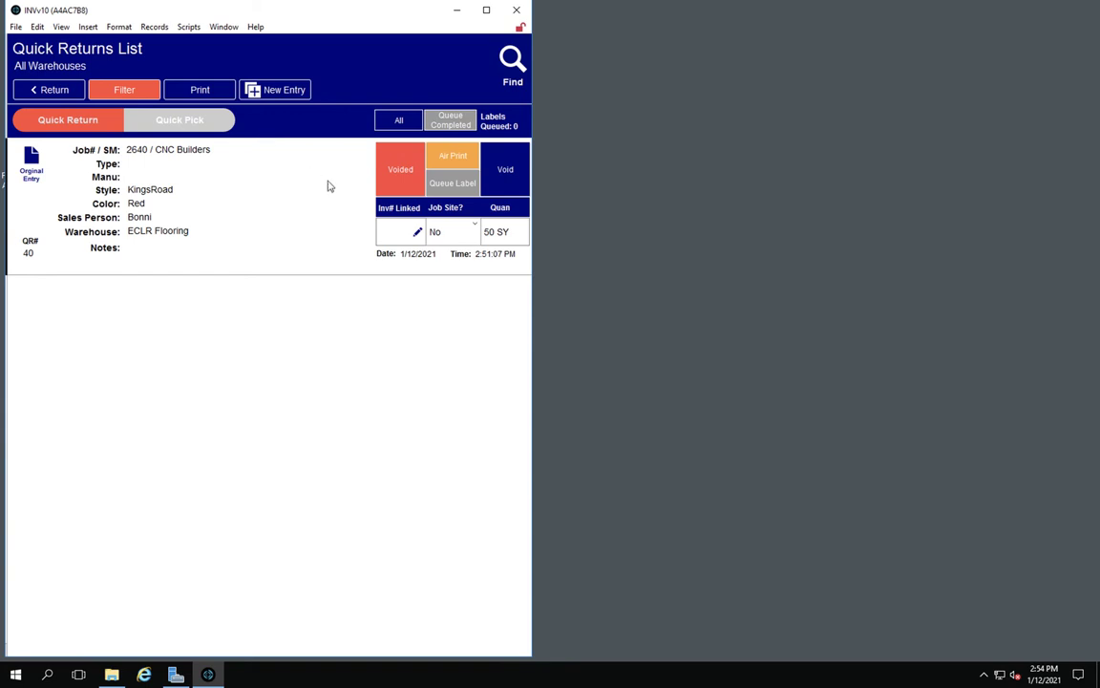
pyautogui.click(36, 163)
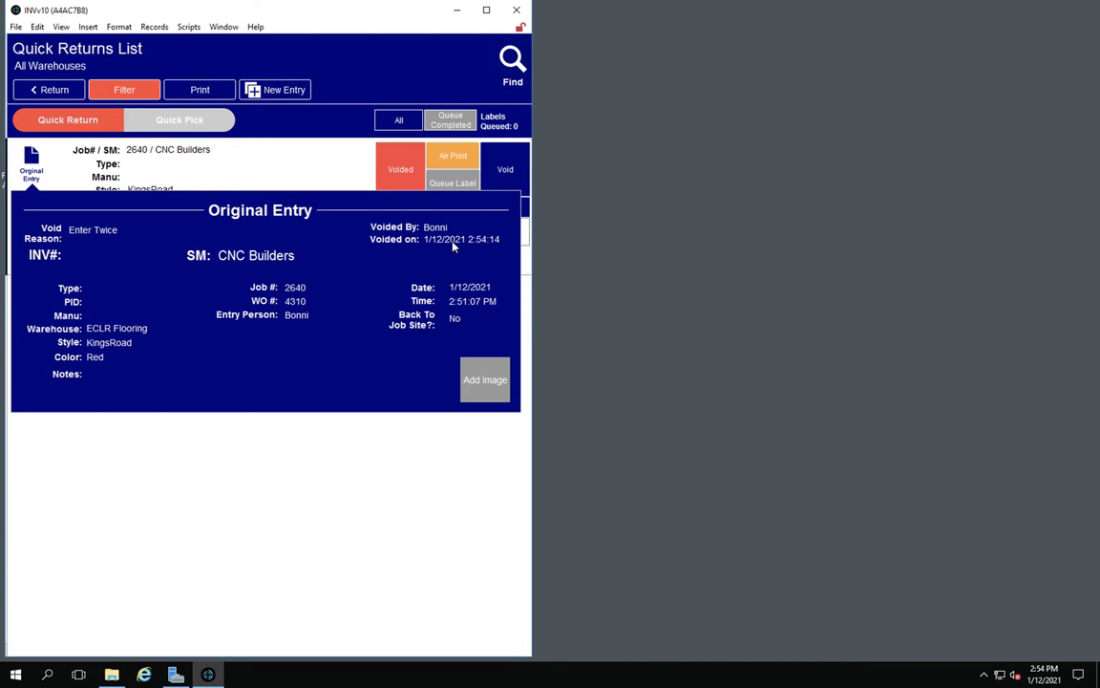
pyautogui.click(345, 165)
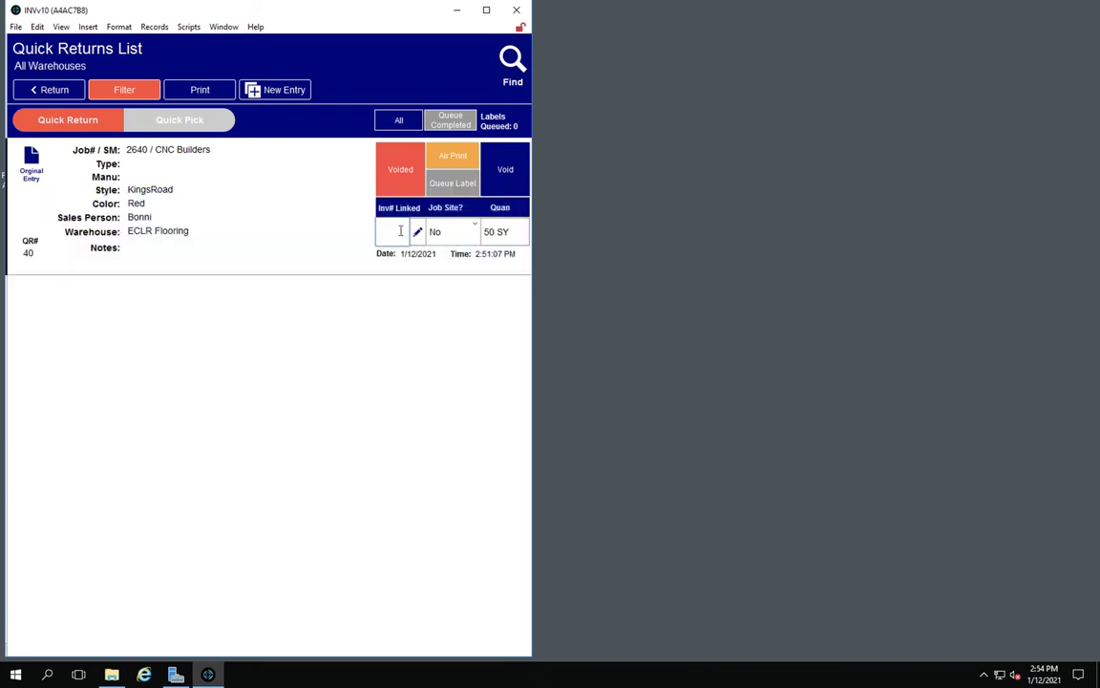
# - Filter the Quick Returns list by Printed status and review the original entry of the CNC Builders wood return
pyautogui.click(126, 89)
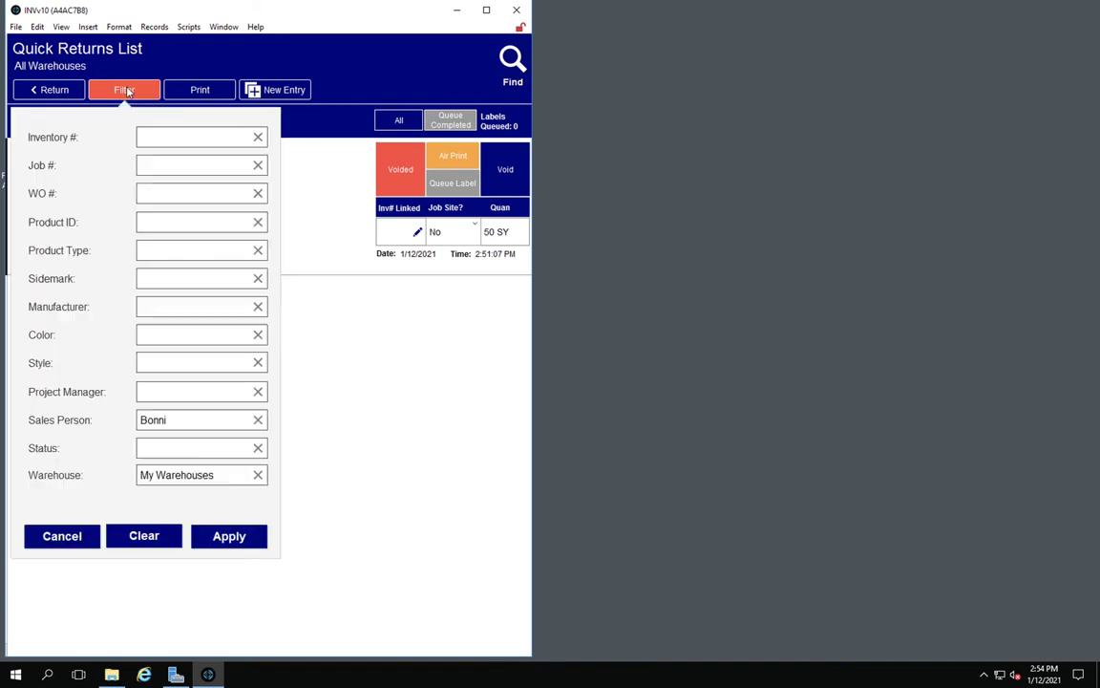
pyautogui.click(166, 450)
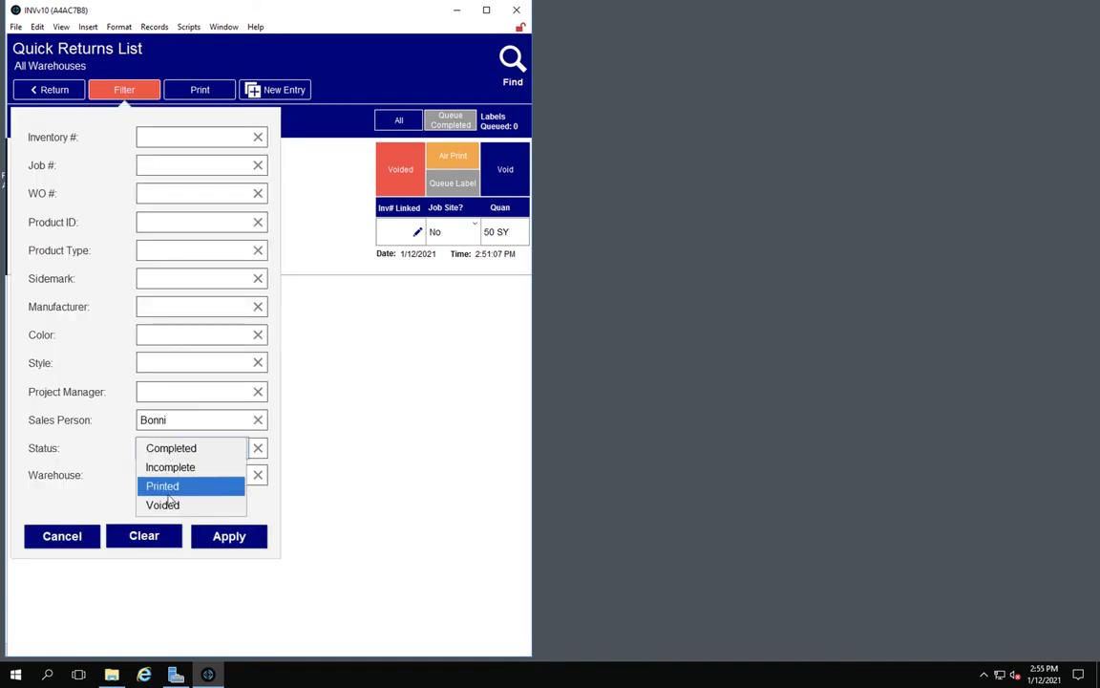
pyautogui.click(165, 486)
pyautogui.click(231, 538)
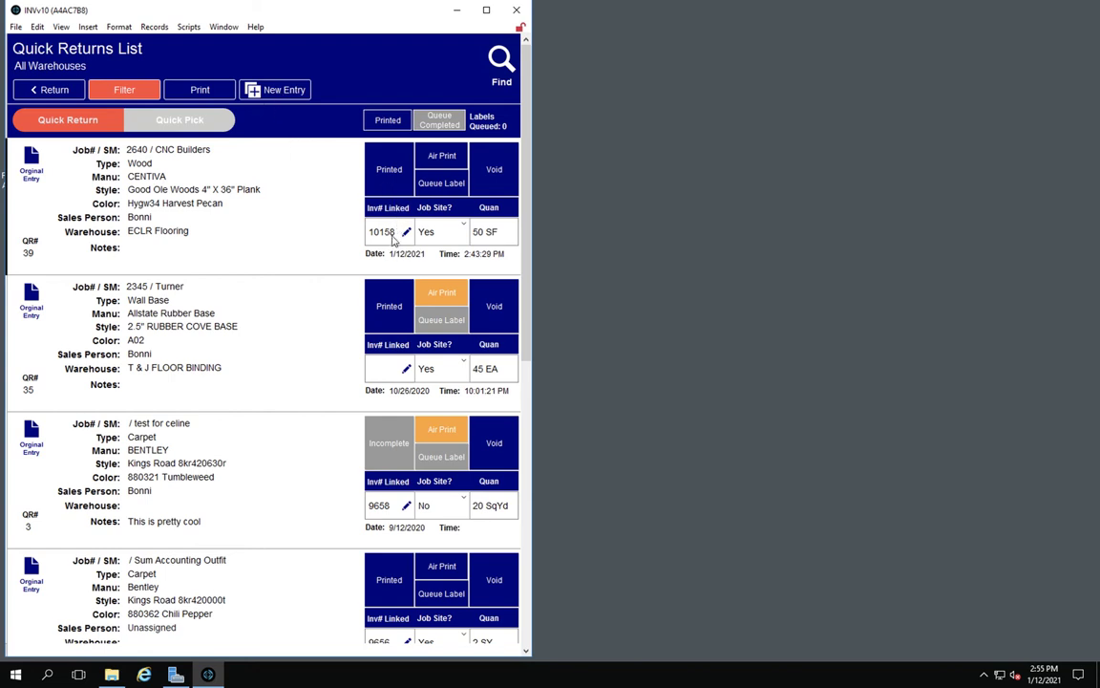
pyautogui.click(34, 167)
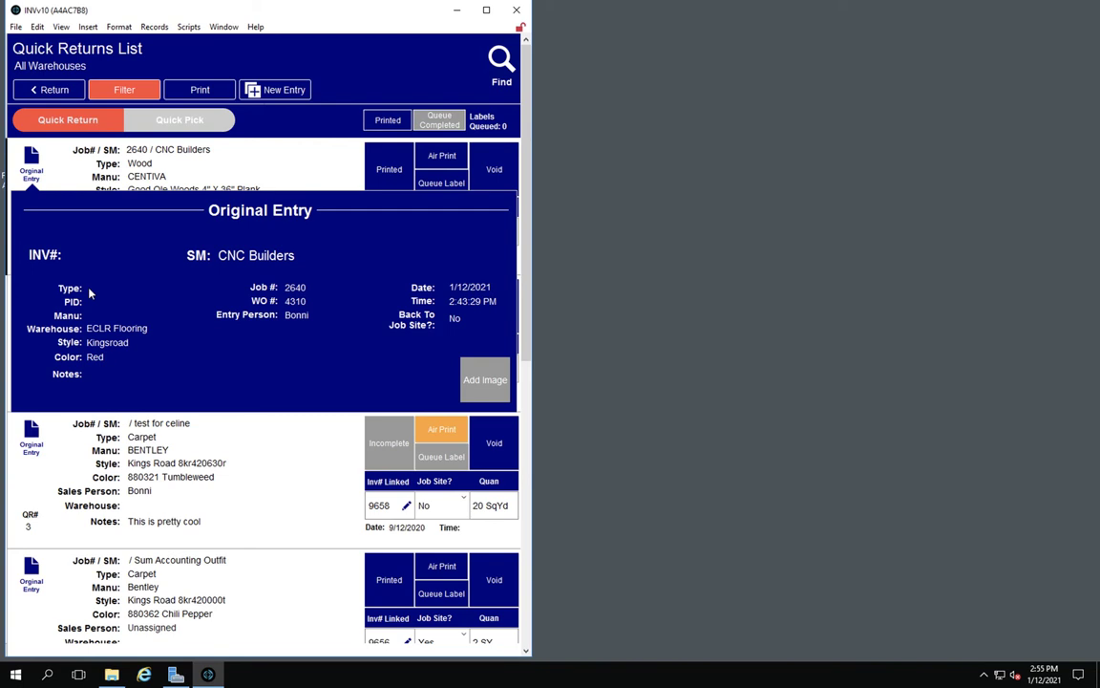
pyautogui.click(320, 161)
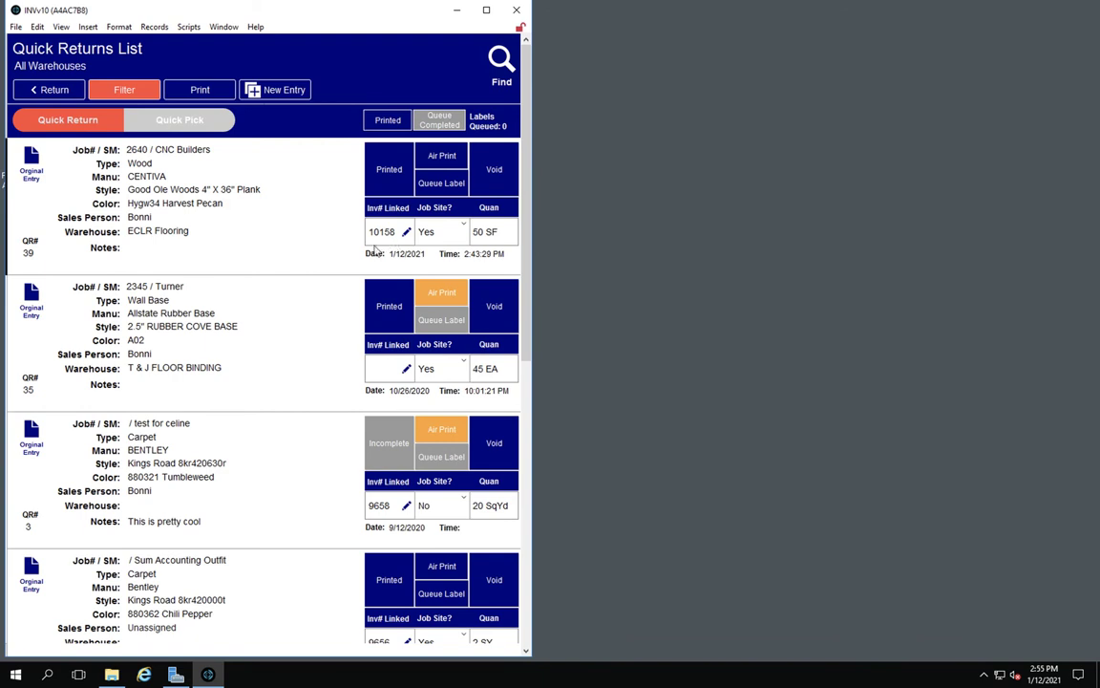
# - Cycle the Quick Returns list from the Printed view through Completed and Incomplete back to All
pyautogui.click(398, 123)
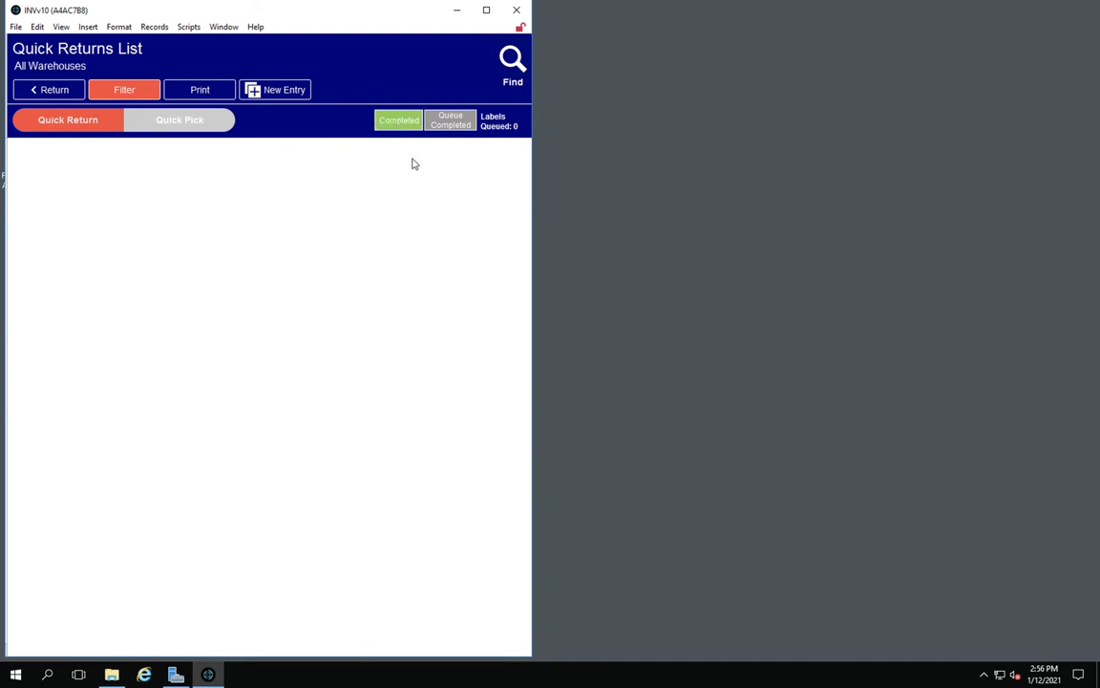
pyautogui.click(411, 123)
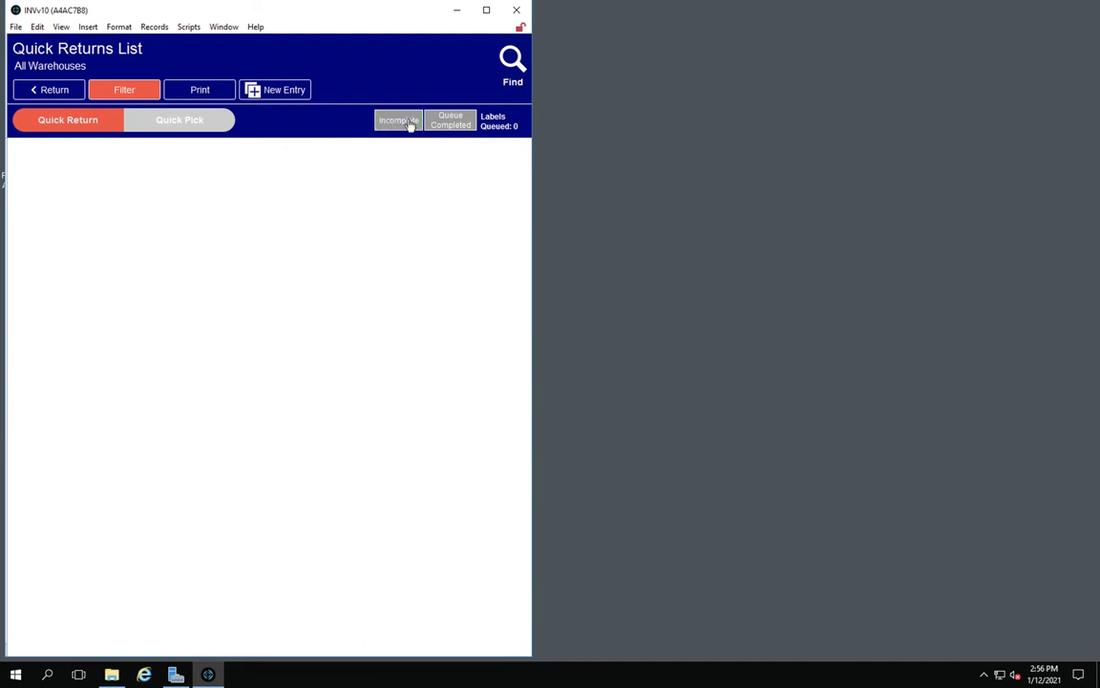
pyautogui.click(411, 122)
# - Apply the Printed status filter to the Quick Returns list again, keeping the sales person and My Warehouses criteria
pyautogui.click(139, 100)
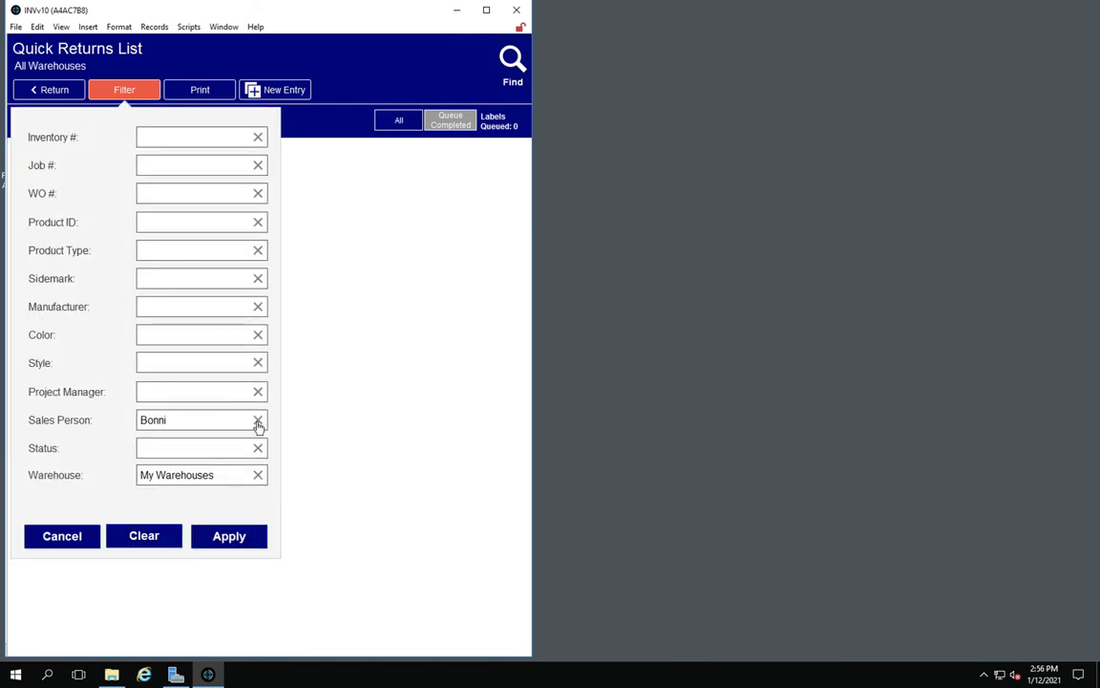
pyautogui.click(227, 449)
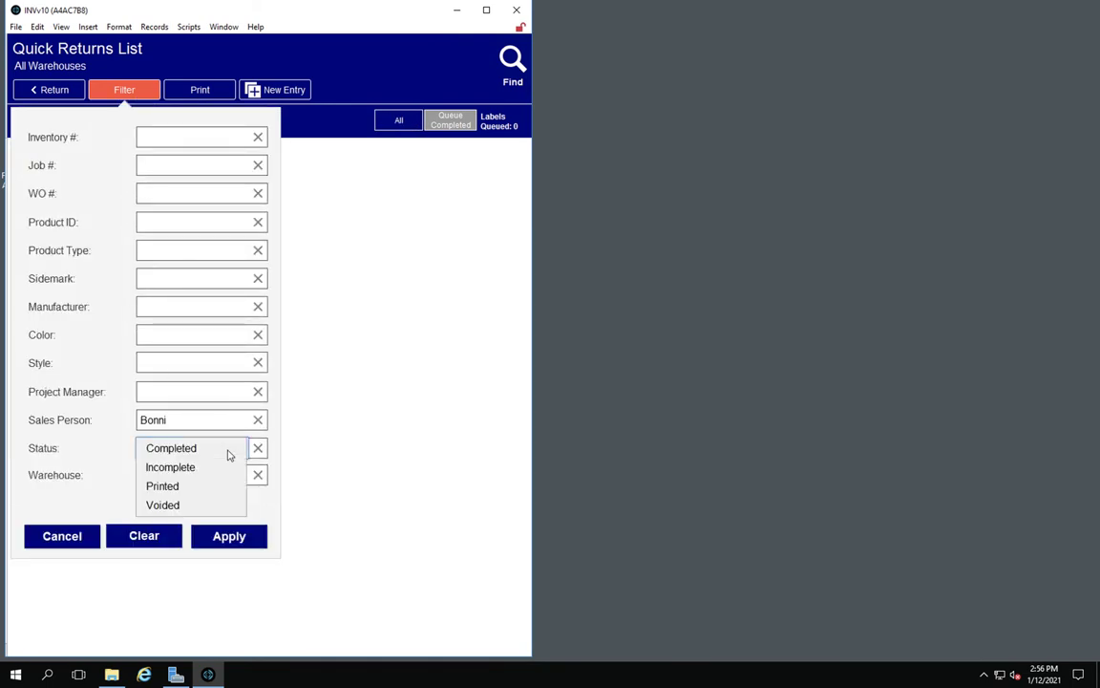
pyautogui.click(184, 489)
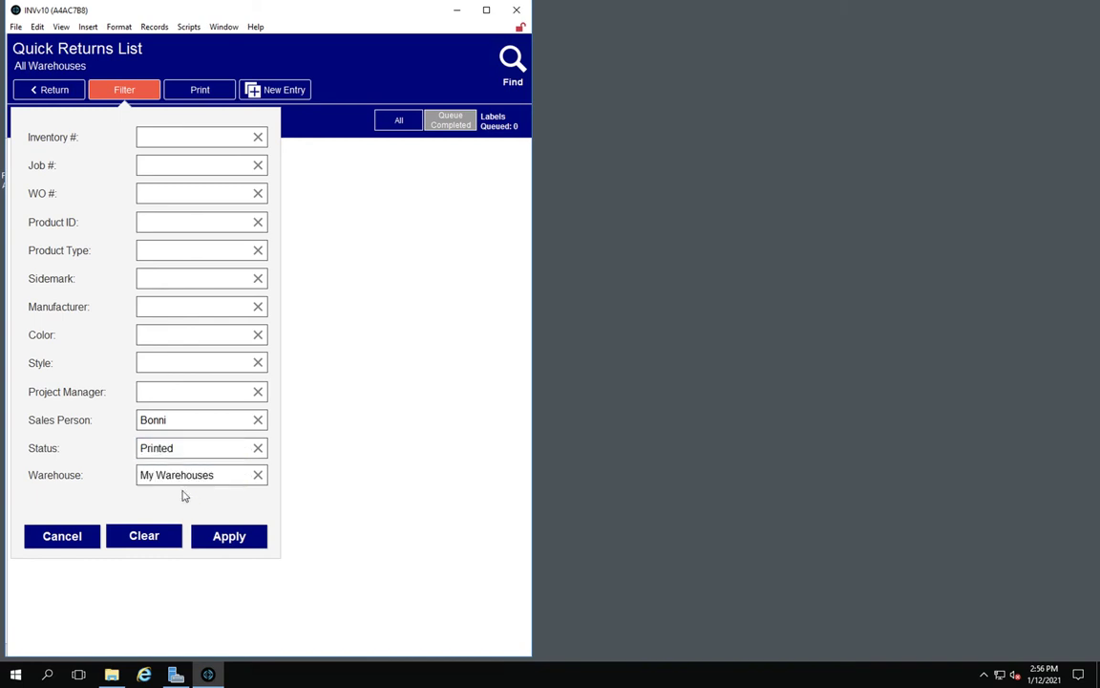
pyautogui.click(226, 537)
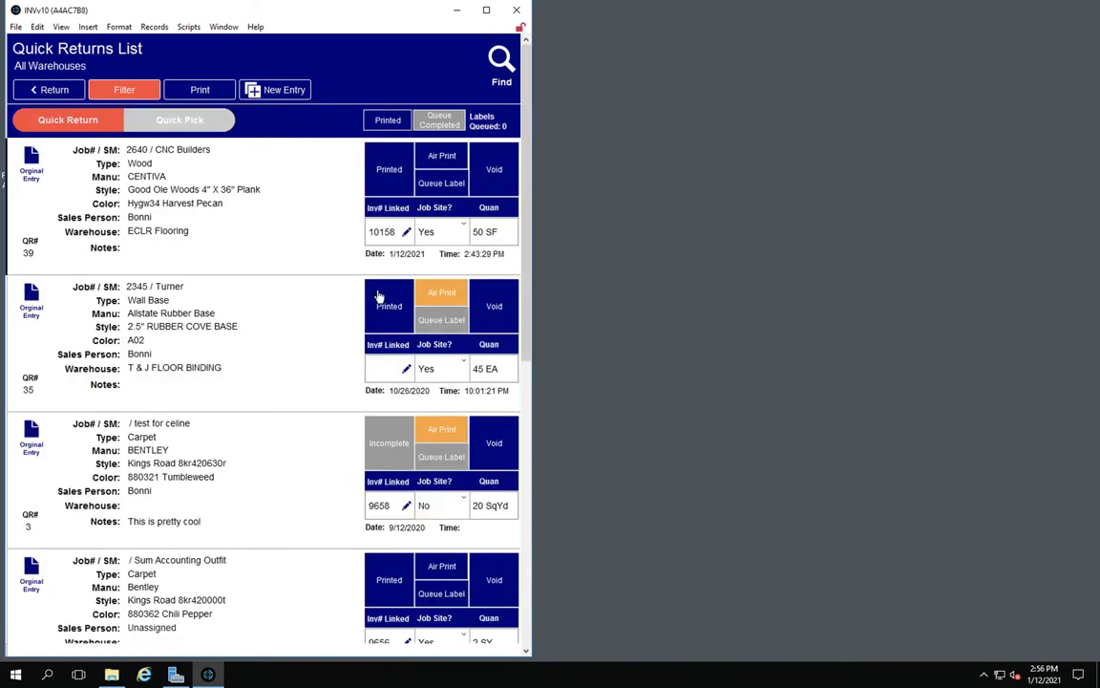
# - Set the status of the CNC Builders wood return and the Turner wall base return to Completed
pyautogui.click(386, 180)
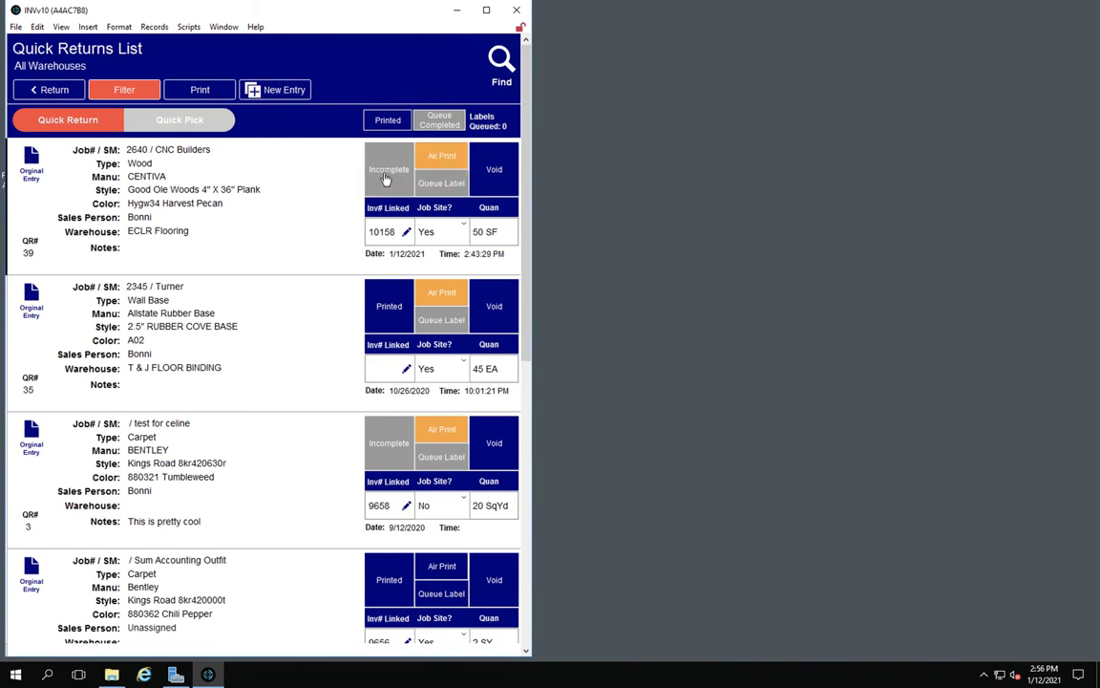
pyautogui.click(385, 180)
pyautogui.click(390, 299)
pyautogui.click(391, 298)
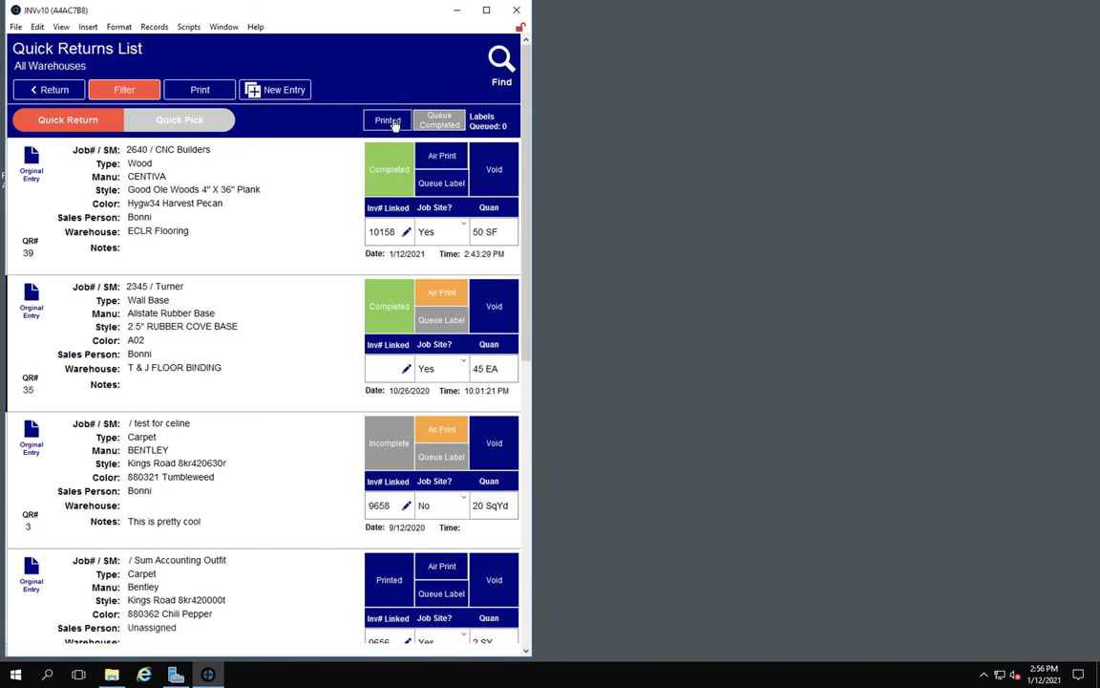
# - Check the list's All, Completed and Incomplete status views for the two completed returns, ending on All
pyautogui.click(389, 123)
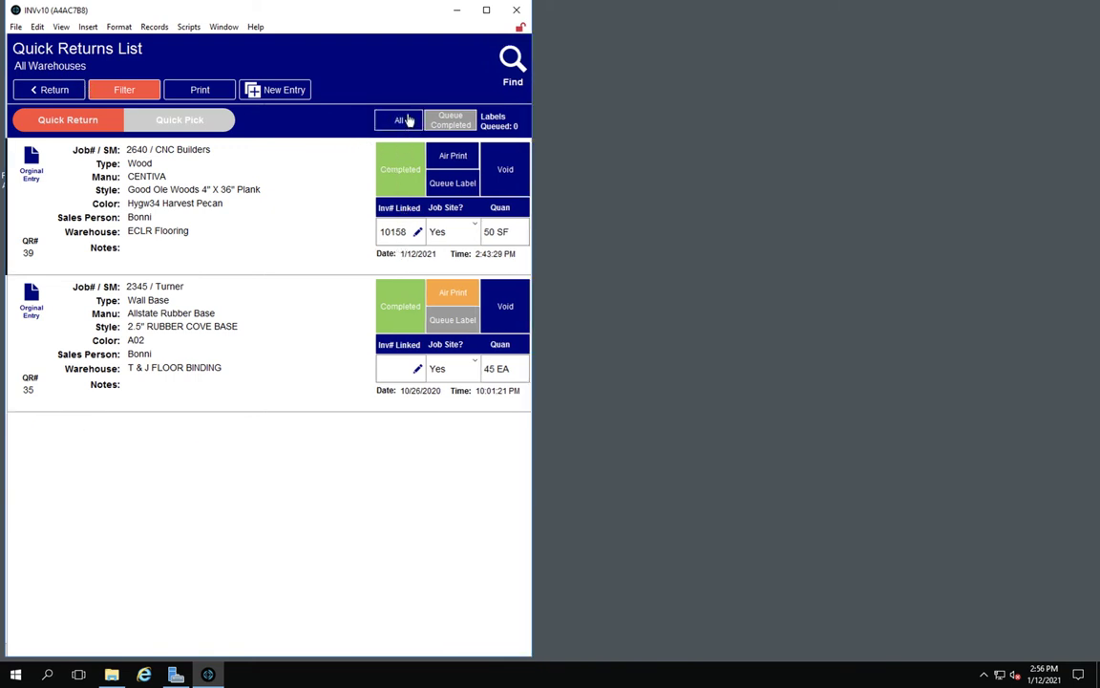
pyautogui.click(407, 119)
pyautogui.click(410, 121)
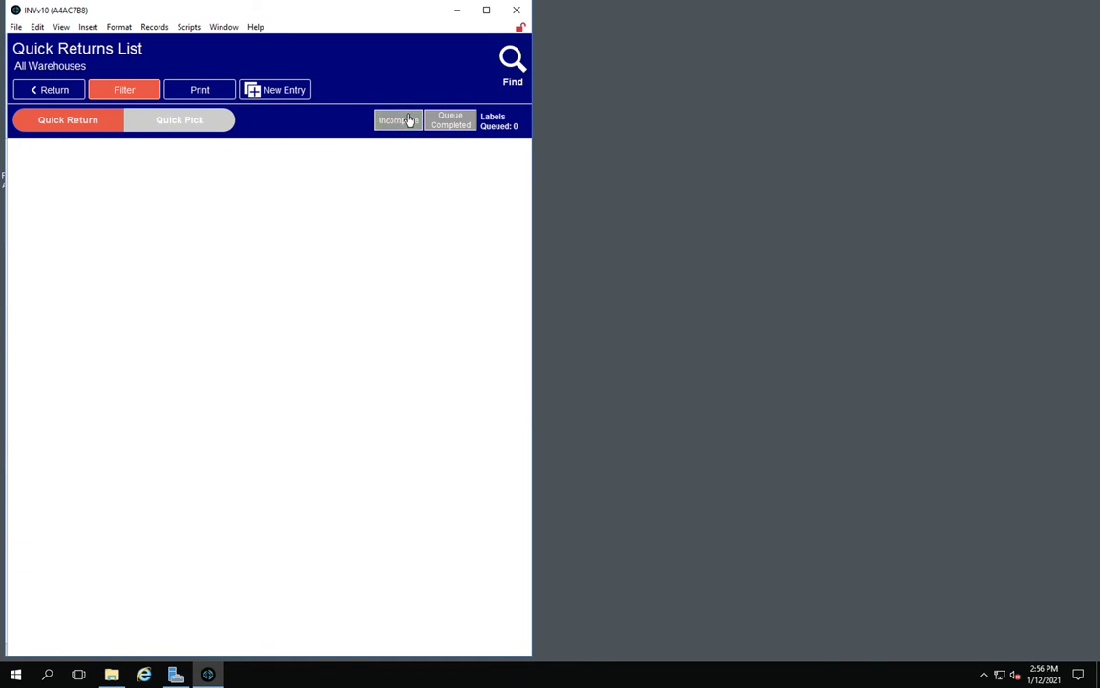
pyautogui.click(410, 121)
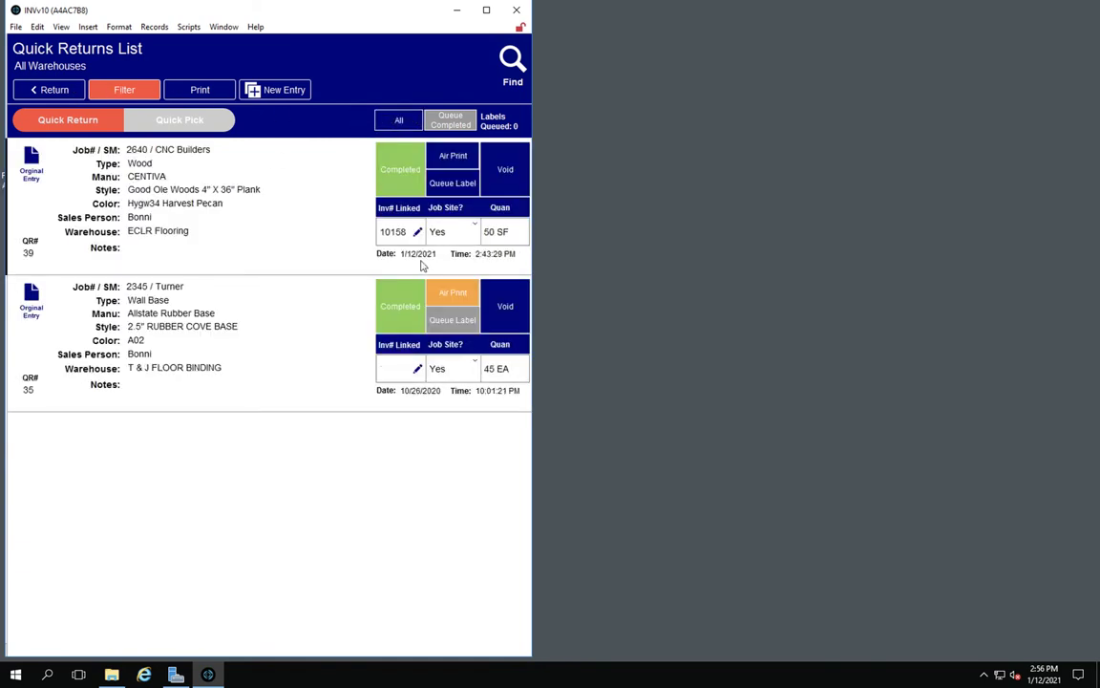
pyautogui.click(410, 121)
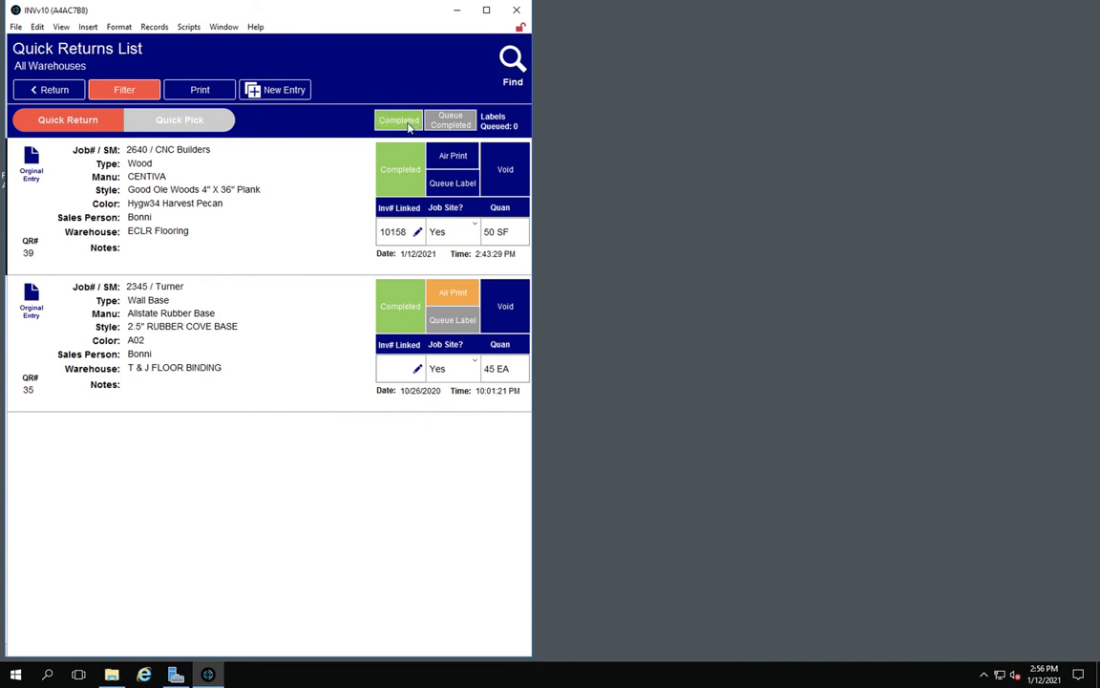
pyautogui.click(410, 122)
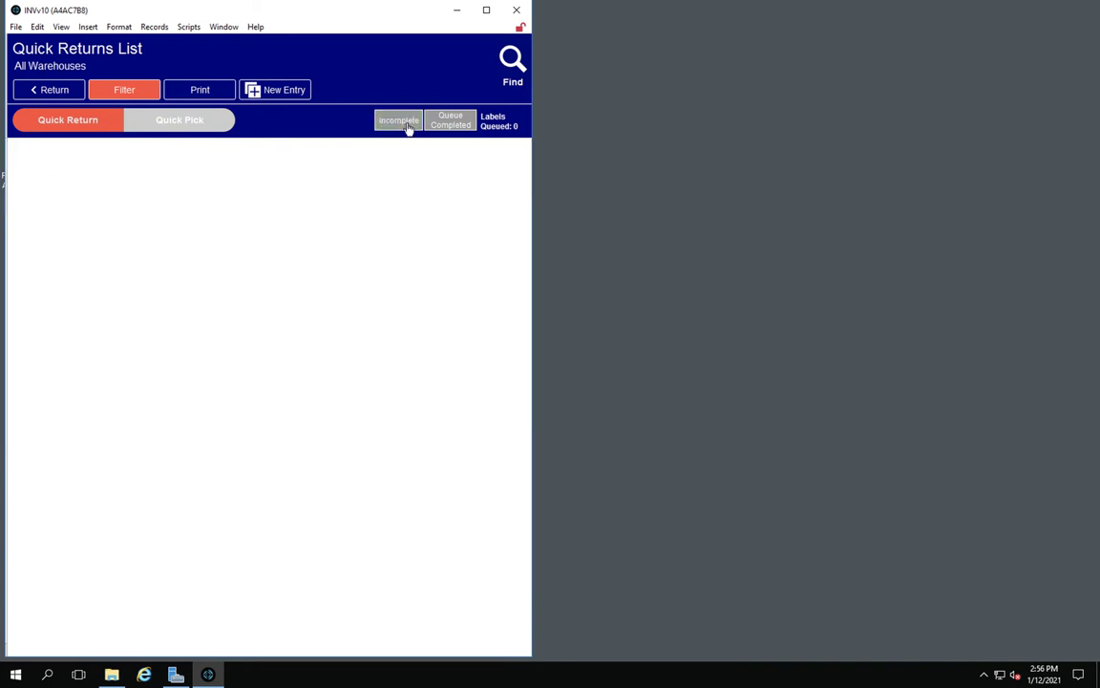
pyautogui.click(408, 124)
pyautogui.click(408, 124)
pyautogui.click(408, 124)
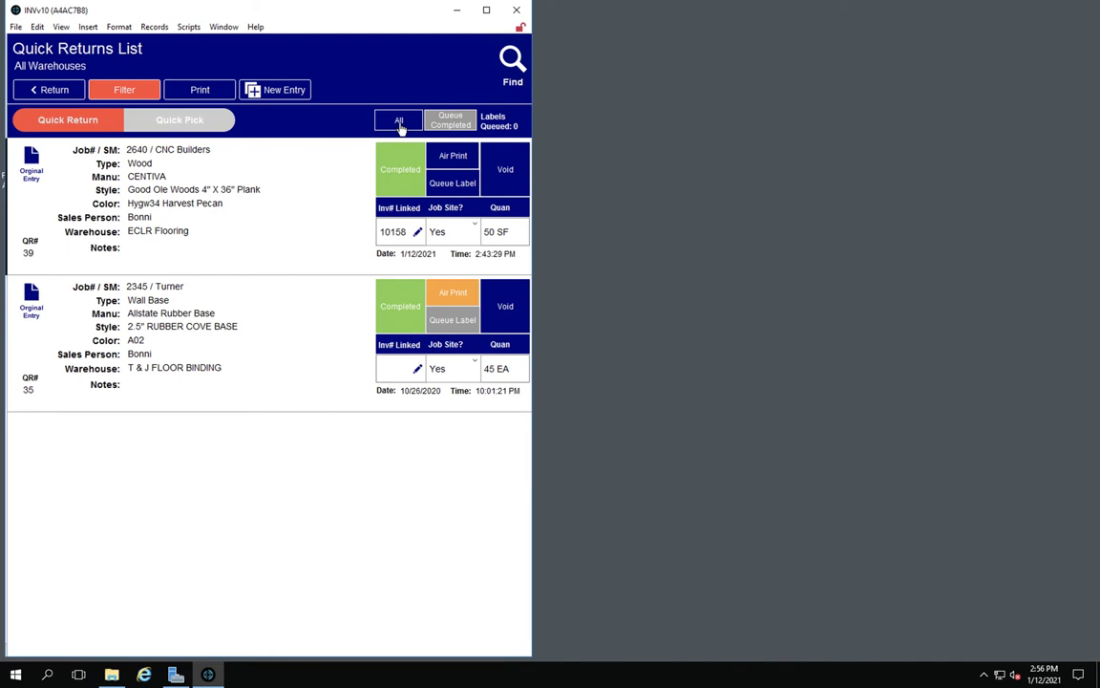
# - Review the list's filter fields and the find form's warehouse choices, leaving both without applying any criteria
pyautogui.click(129, 90)
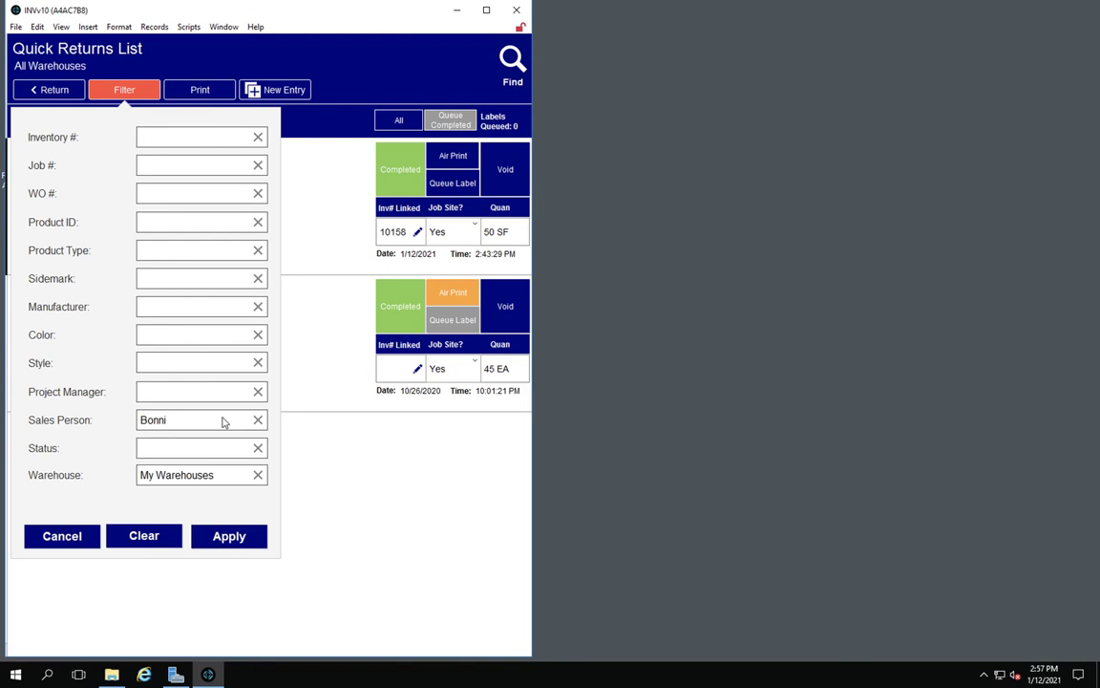
pyautogui.click(82, 536)
pyautogui.click(516, 60)
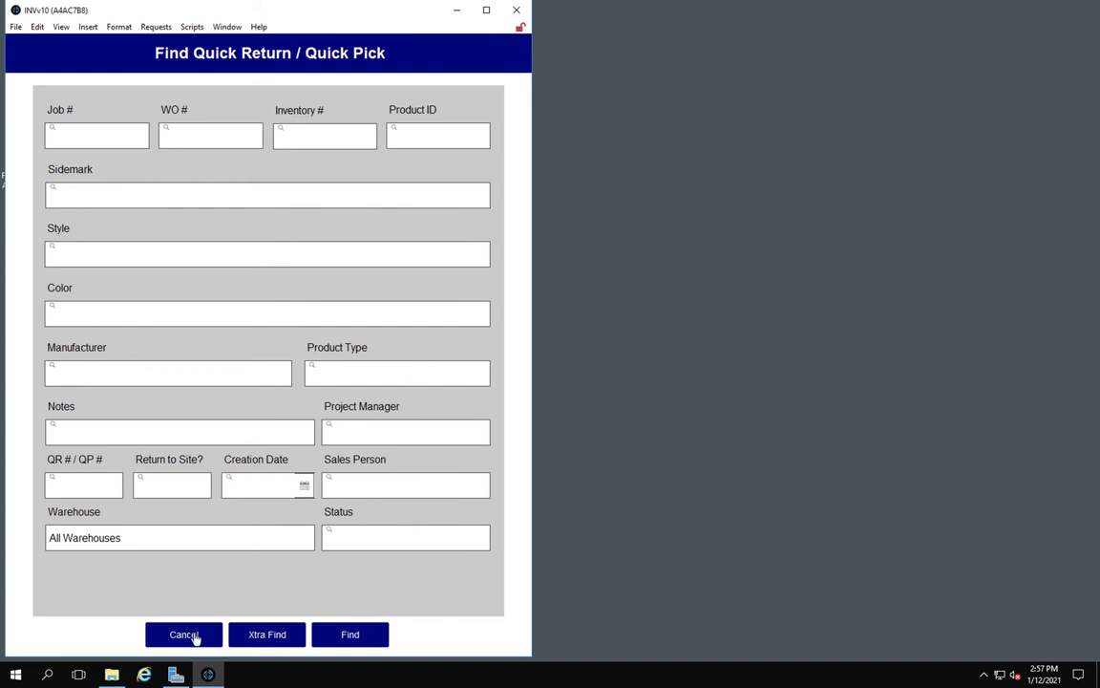
pyautogui.click(135, 538)
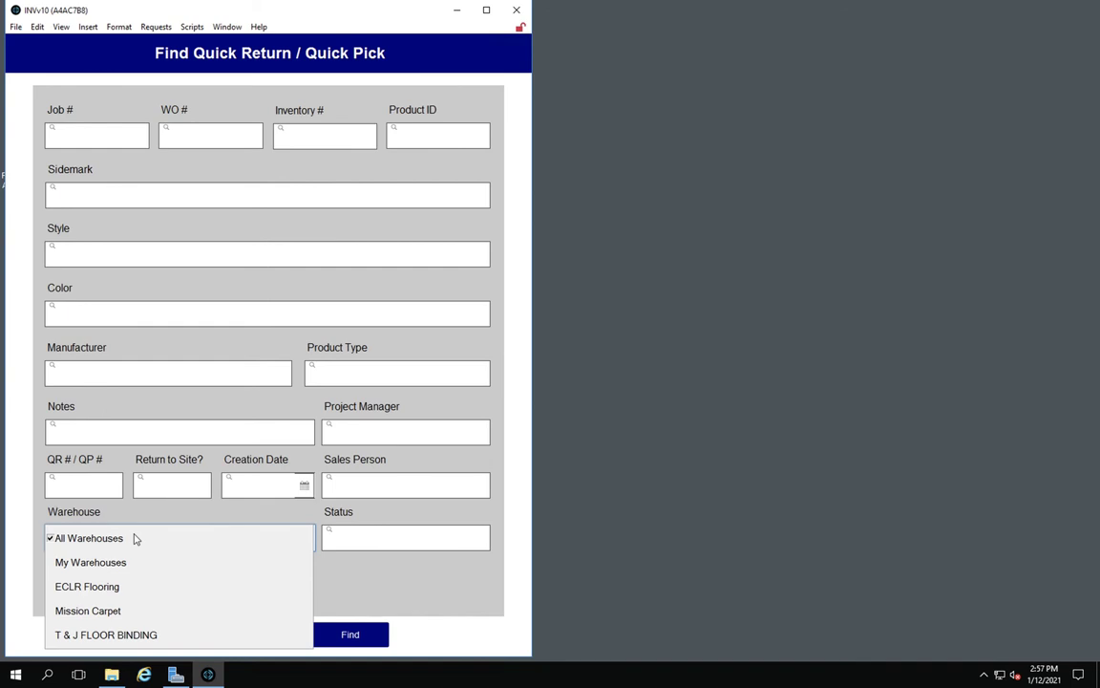
pyautogui.click(132, 541)
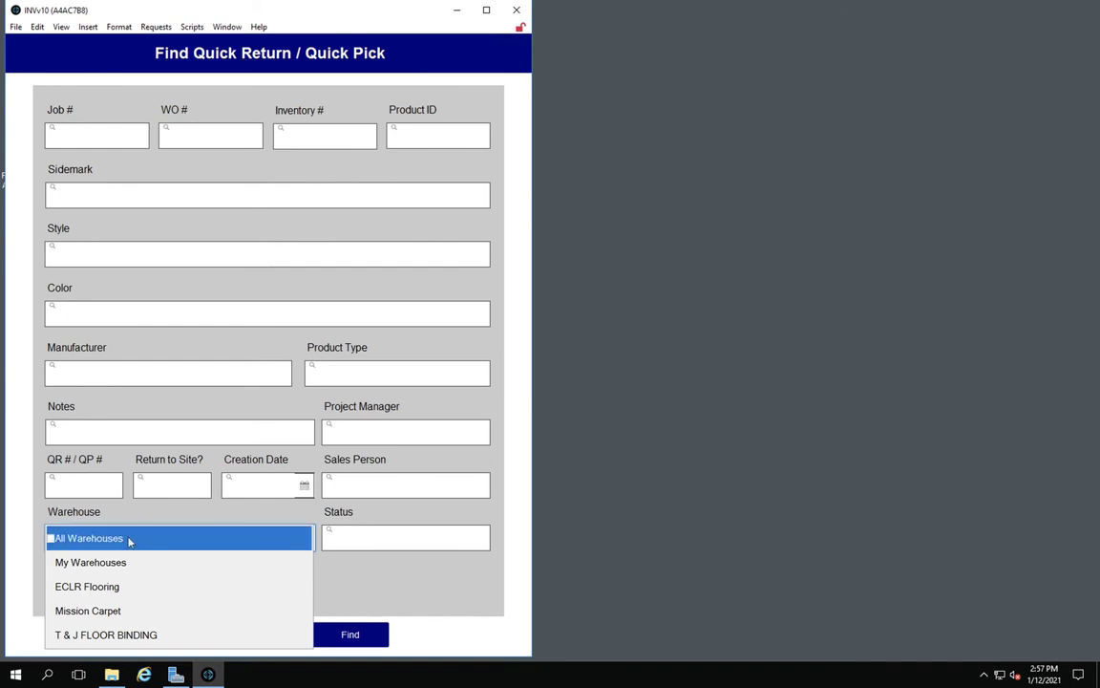
pyautogui.click(347, 567)
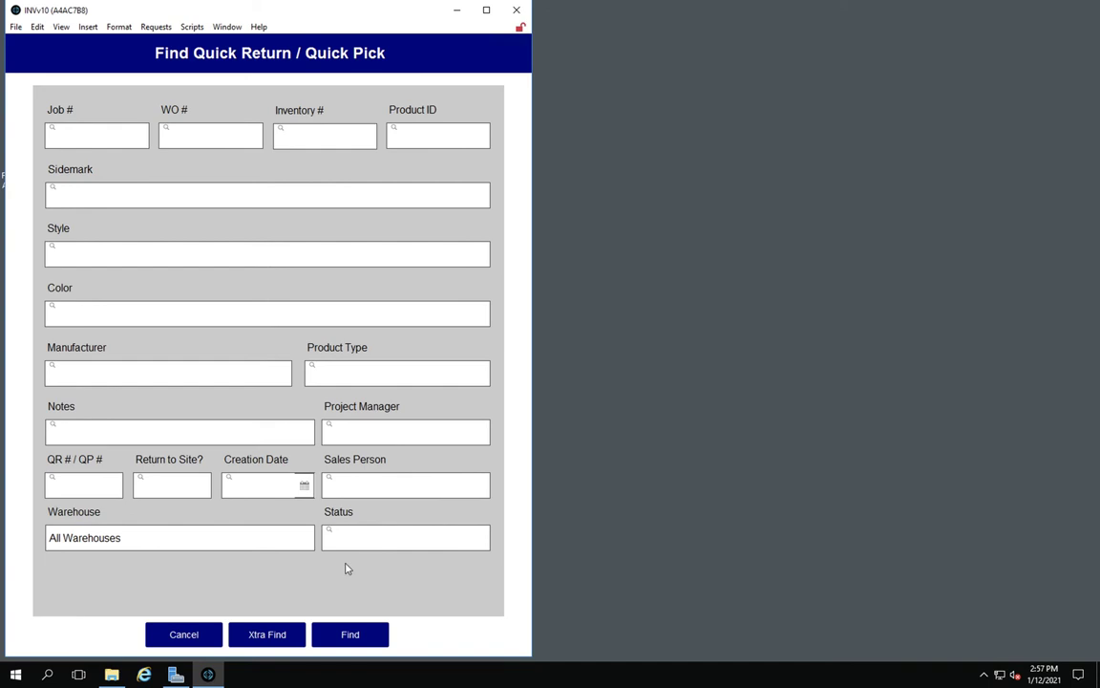
pyautogui.click(244, 547)
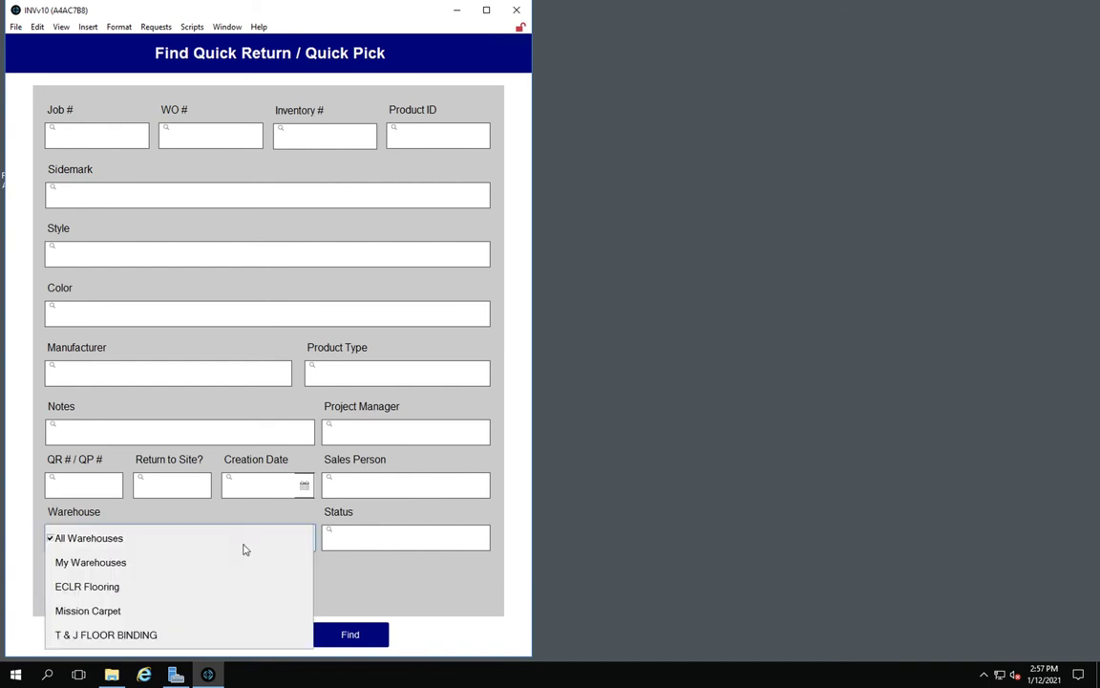
pyautogui.click(411, 582)
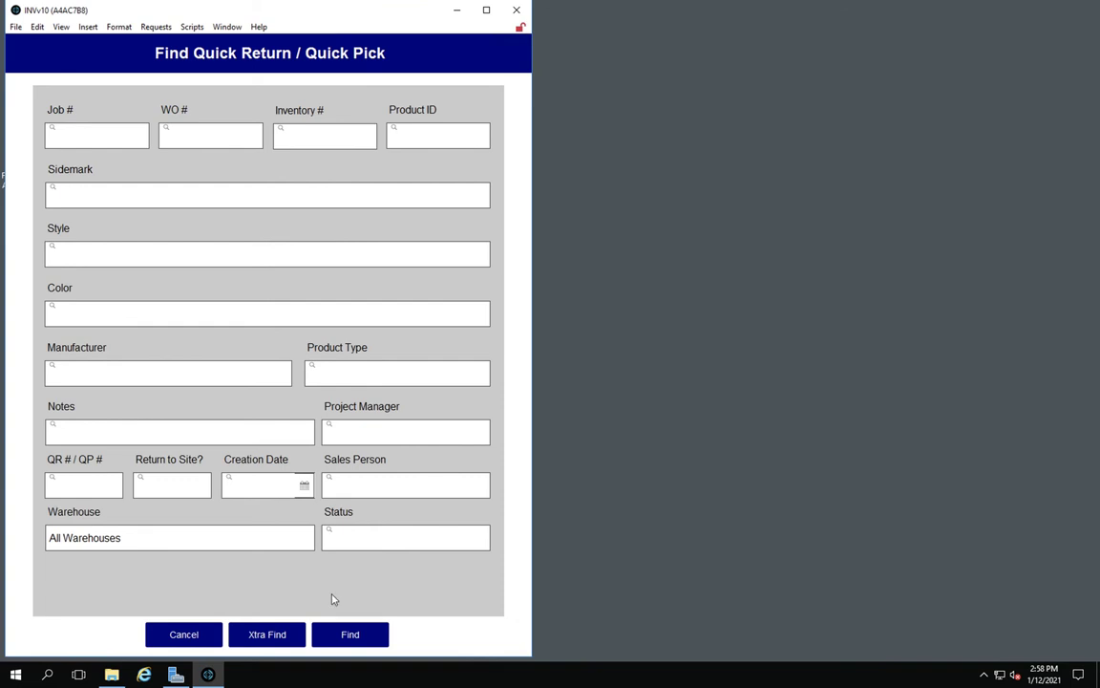
pyautogui.click(185, 635)
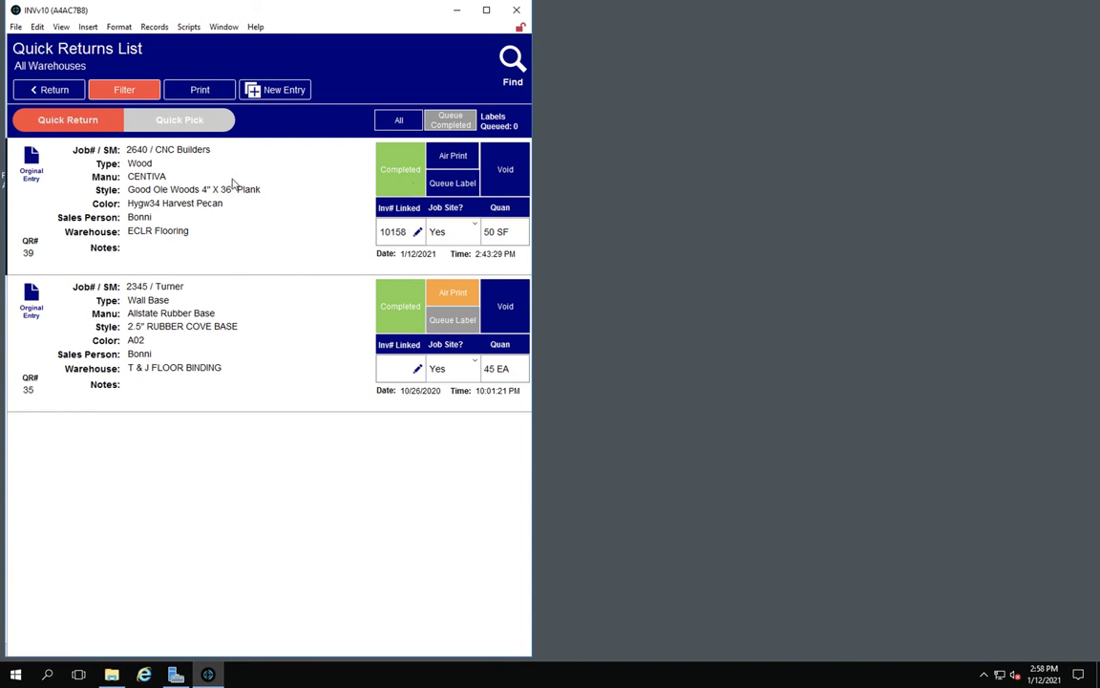
# - Leave the warehouse module for the JobRunner main menu and open Personnel / Access in the Admin area
pyautogui.click(55, 93)
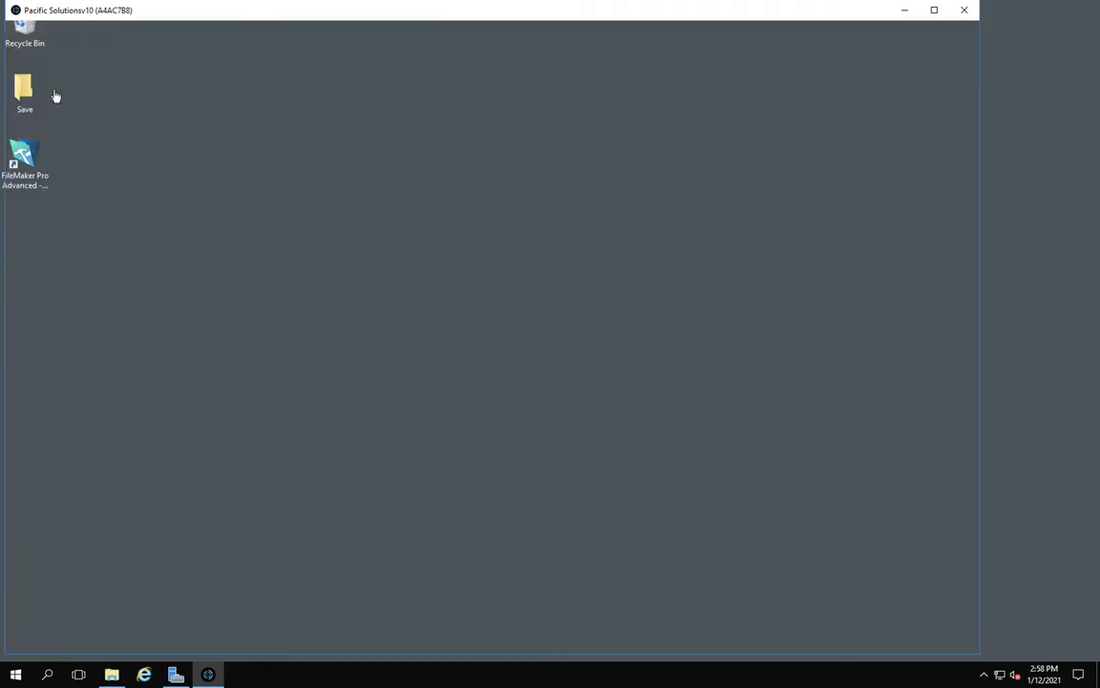
pyautogui.click(45, 76)
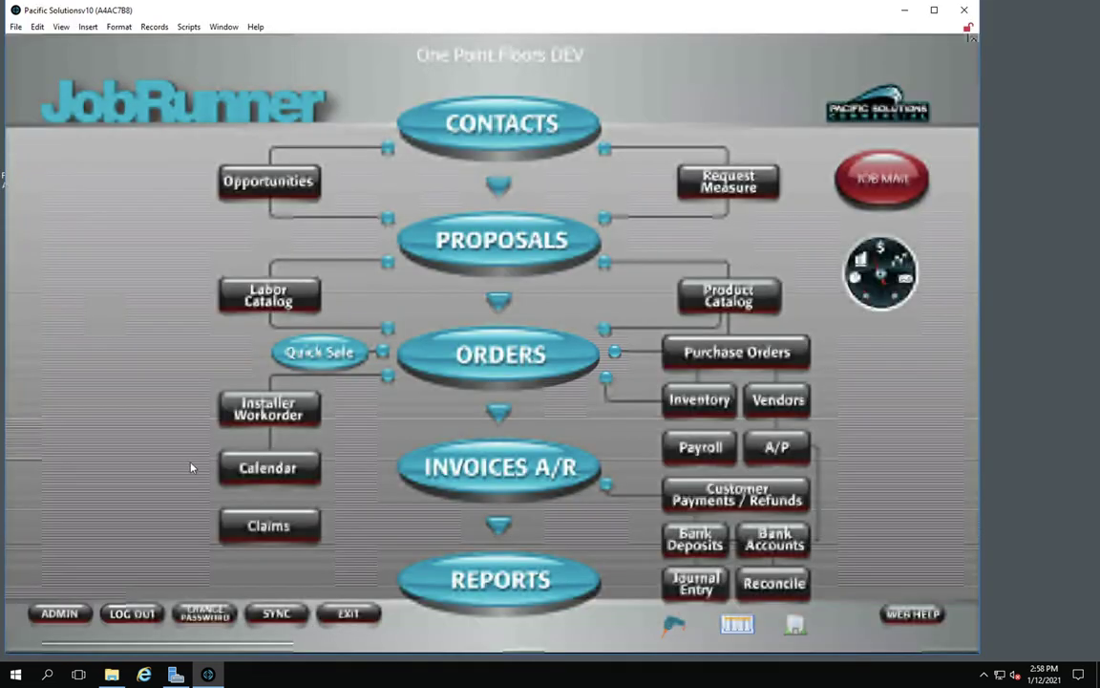
pyautogui.click(62, 614)
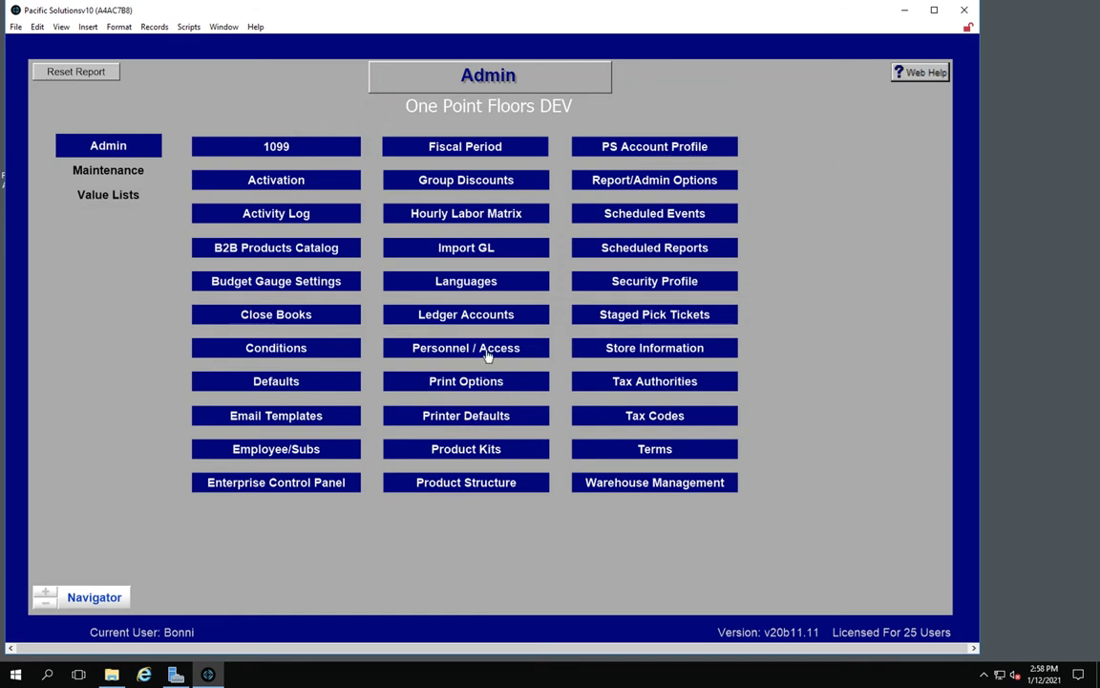
pyautogui.click(485, 351)
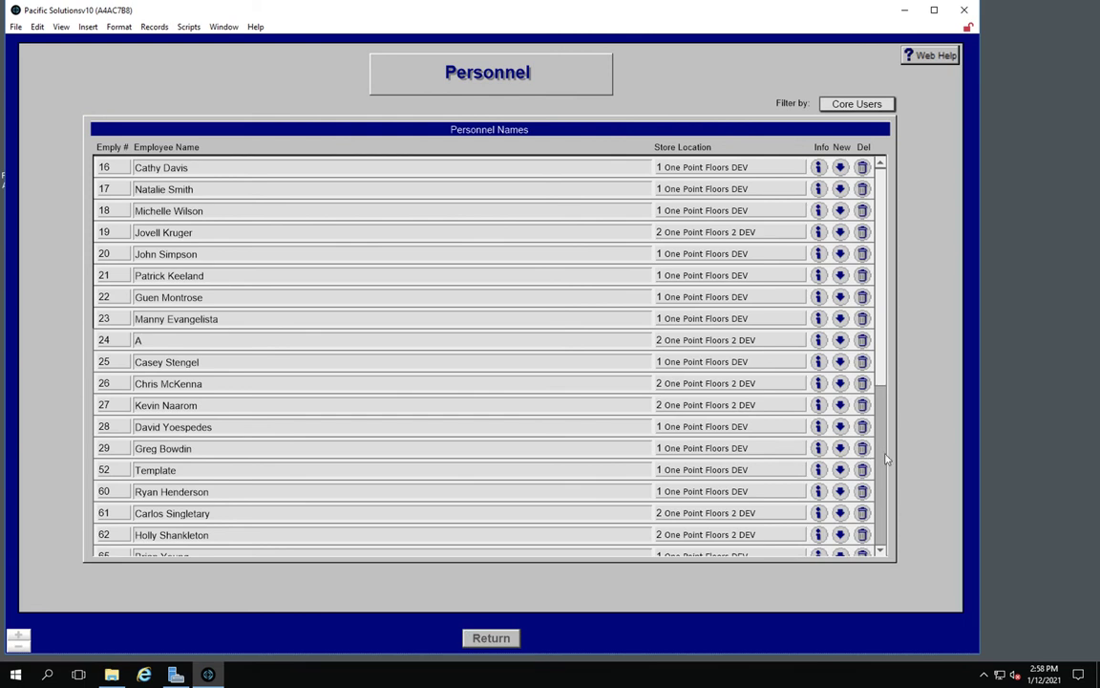
# - Find the current user's record in the Personnel list and examine its access level settings, including the Warehouse Management permissions
pyautogui.scroll(-5, 887, 459)
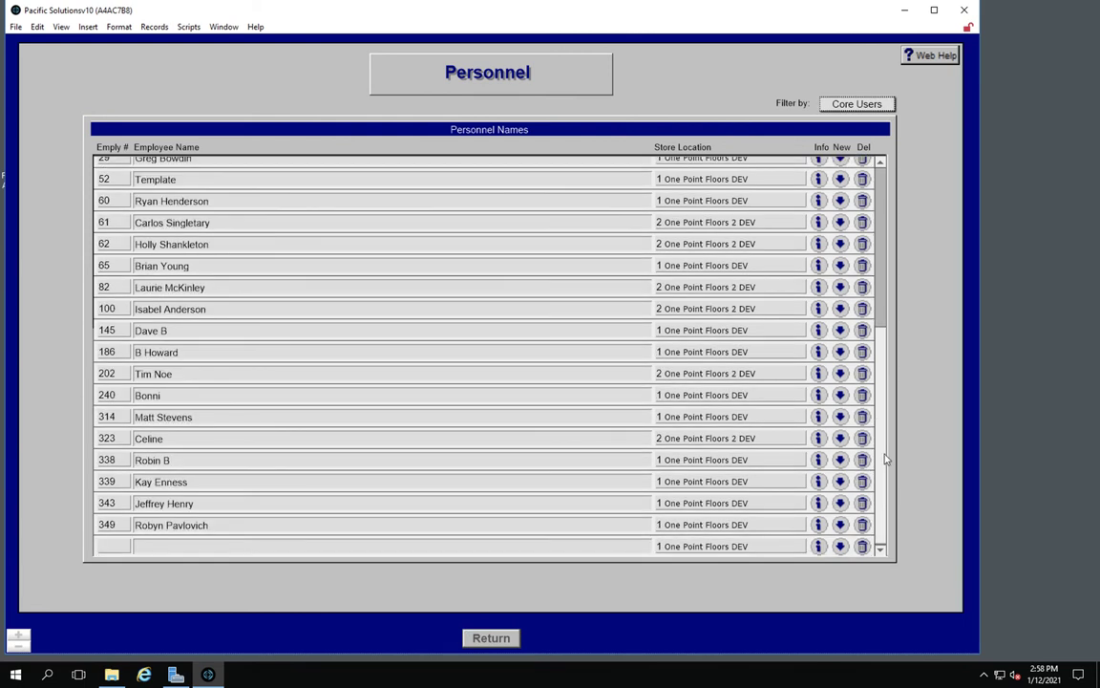
pyautogui.scroll(1, 884, 408)
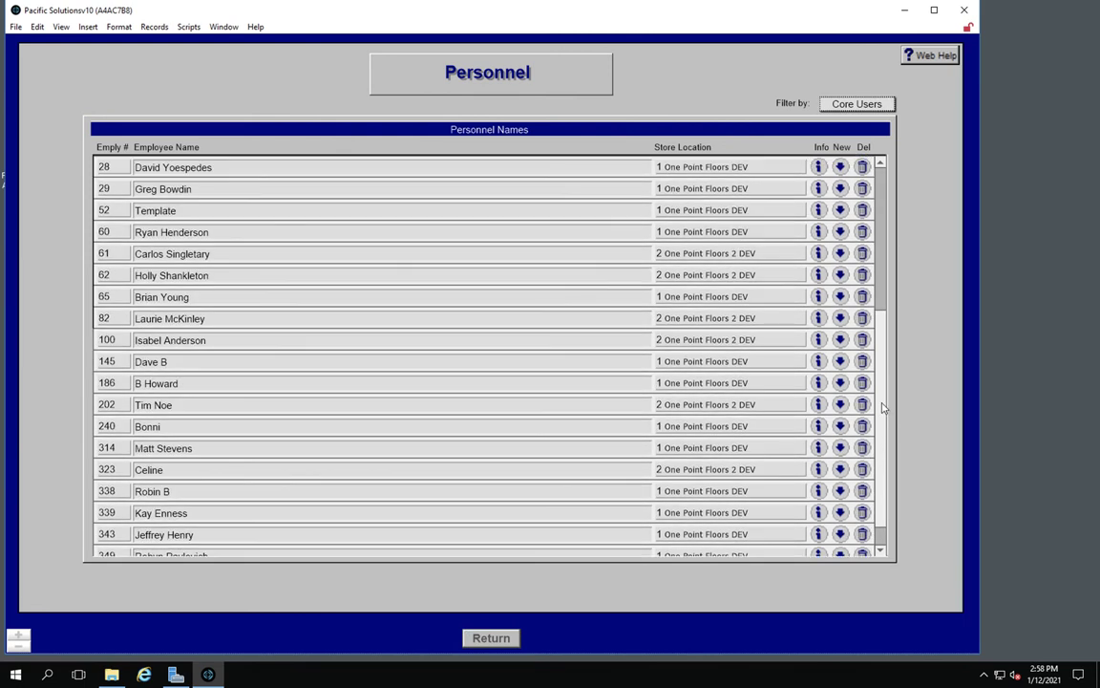
pyautogui.scroll(-1, 885, 409)
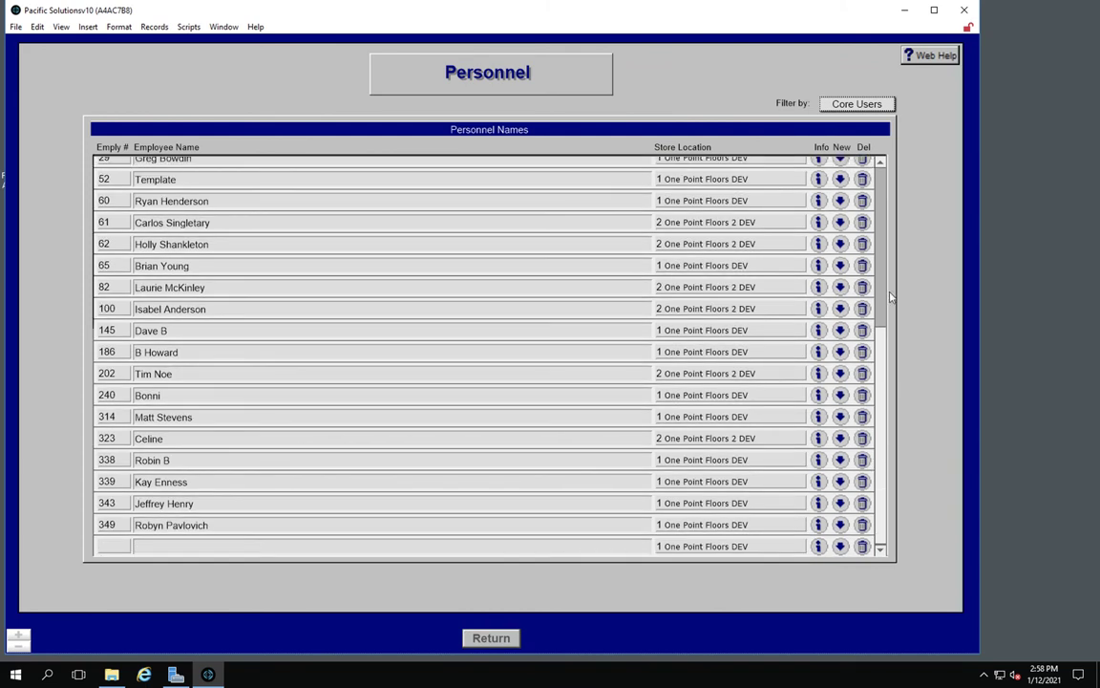
pyautogui.scroll(9, 889, 297)
pyautogui.scroll(-2, 882, 331)
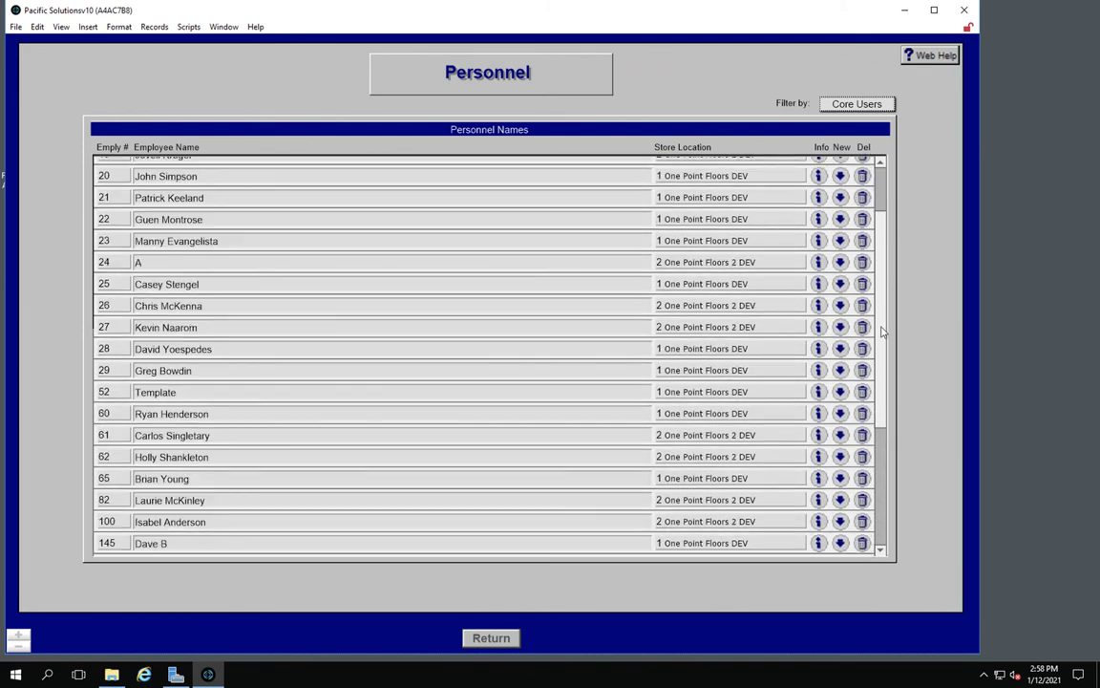
pyautogui.scroll(-2, 883, 334)
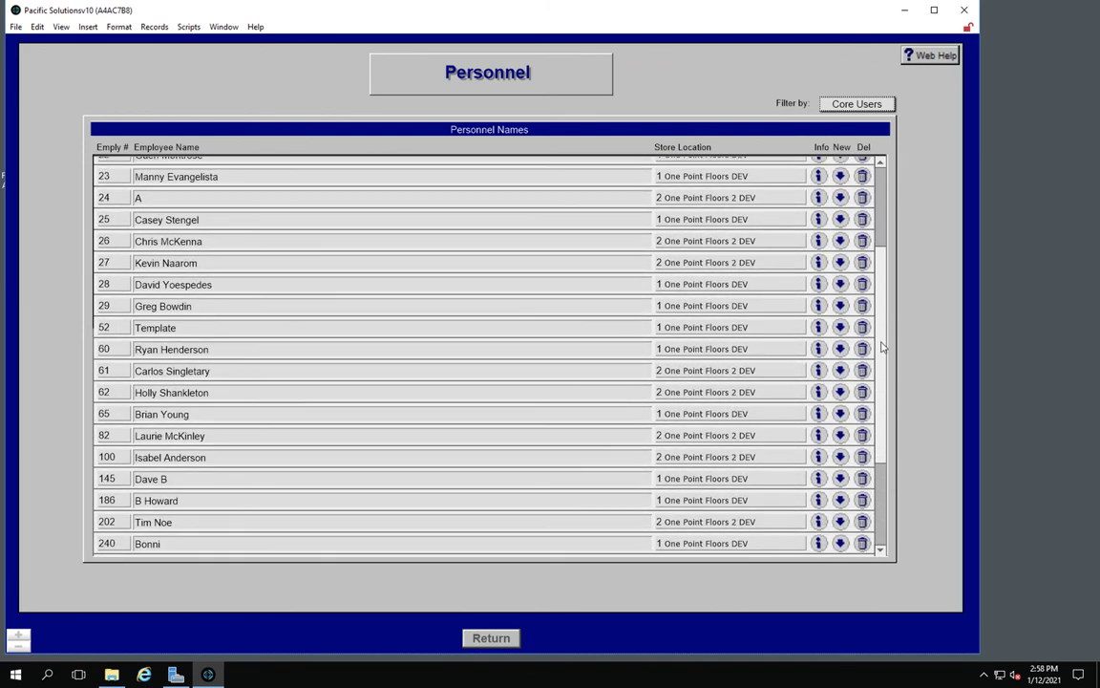
pyautogui.scroll(-1, 797, 315)
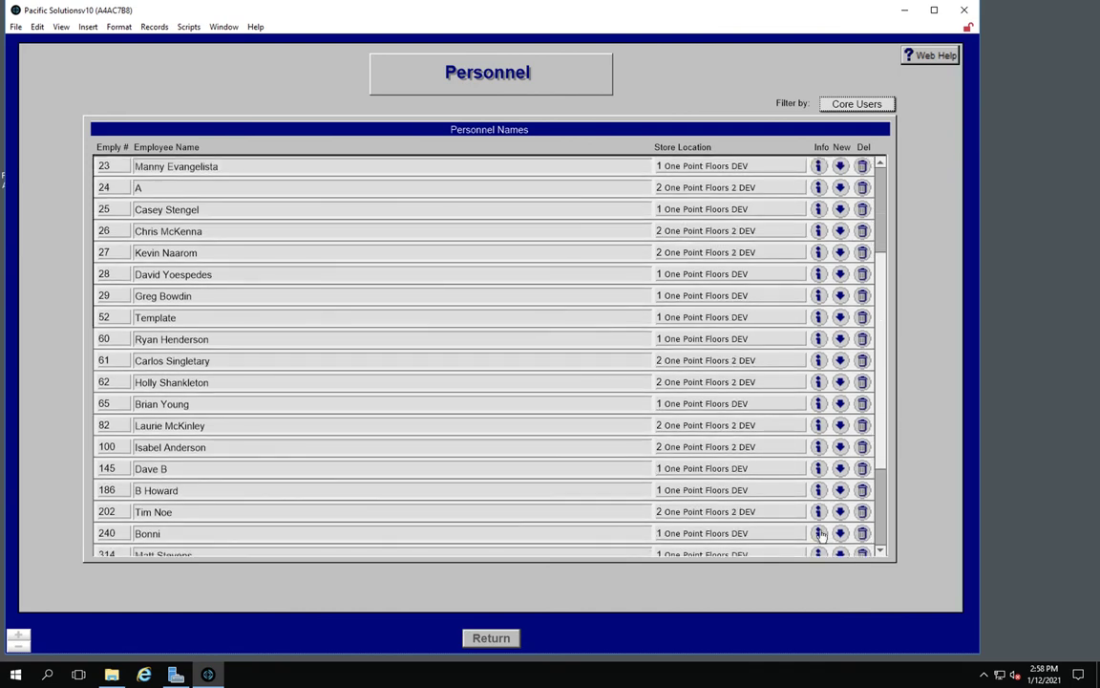
pyautogui.click(820, 533)
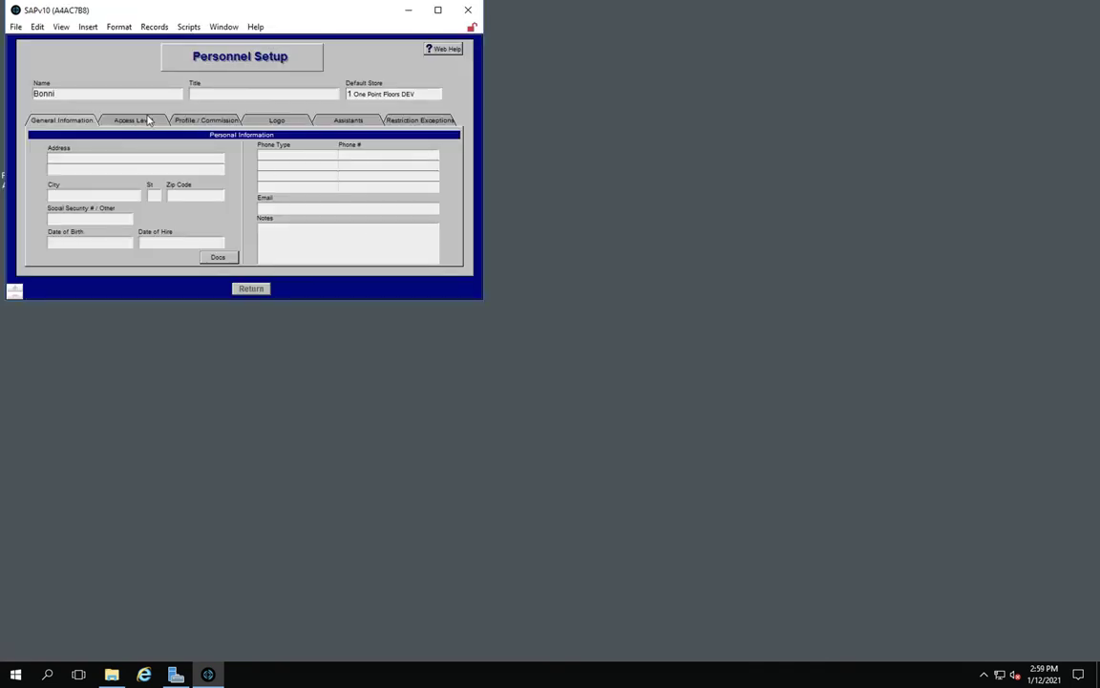
pyautogui.click(137, 118)
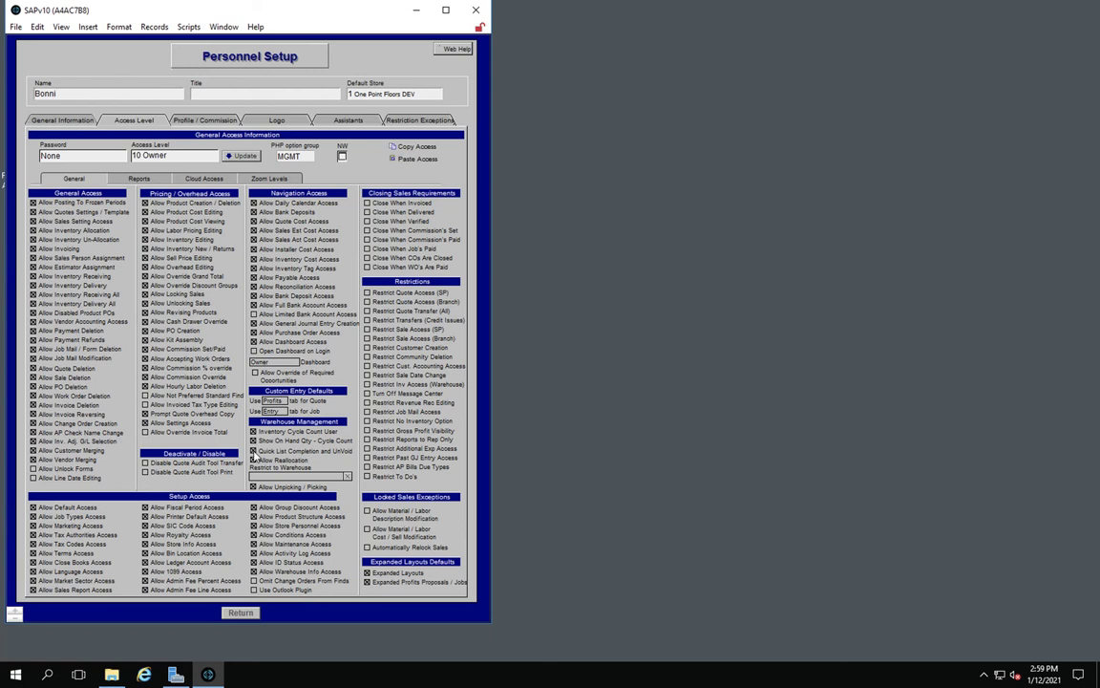
# - Leave the personnel setup for Warehouse Management and open the Quick Returns / Quick Picks list
pyautogui.click(243, 614)
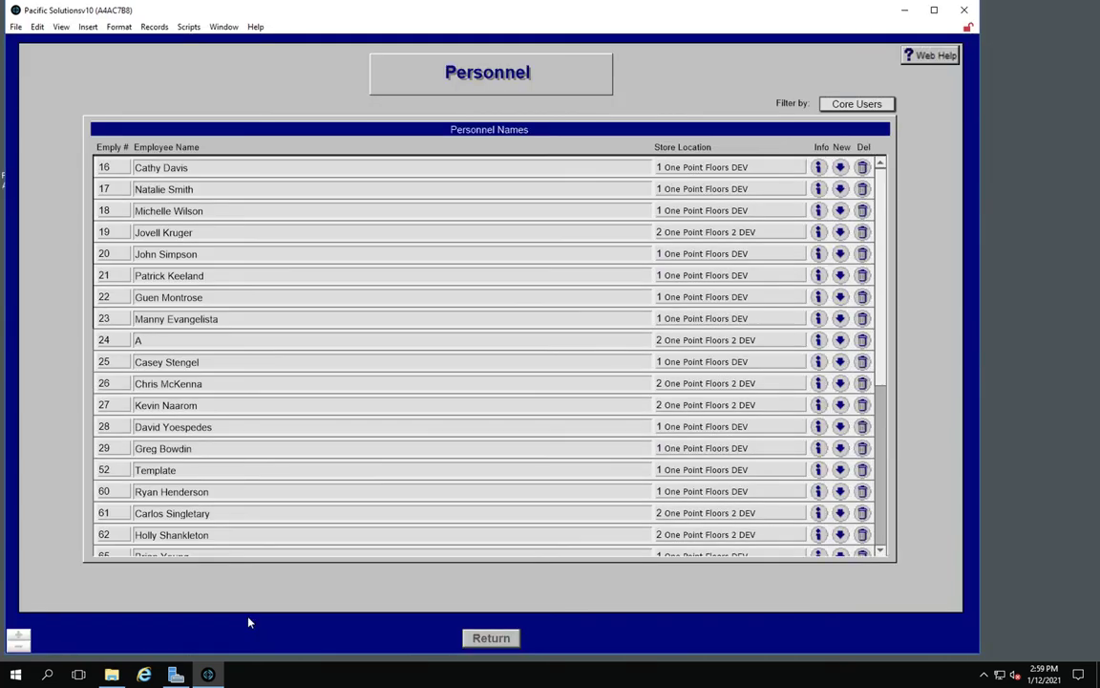
pyautogui.click(482, 637)
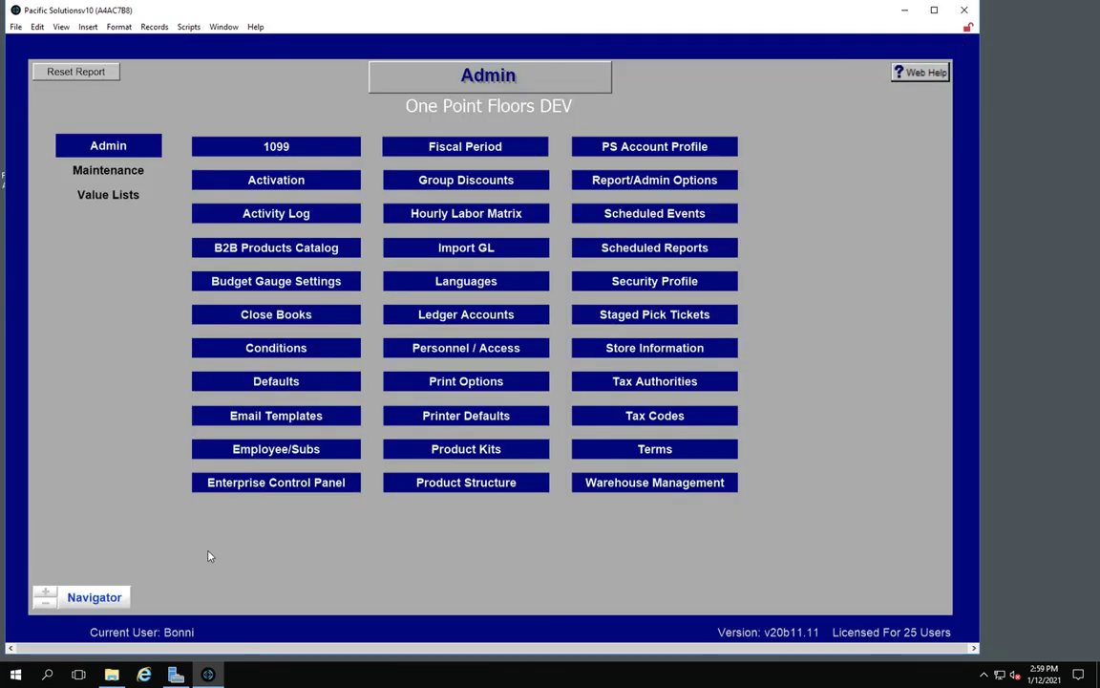
pyautogui.click(684, 487)
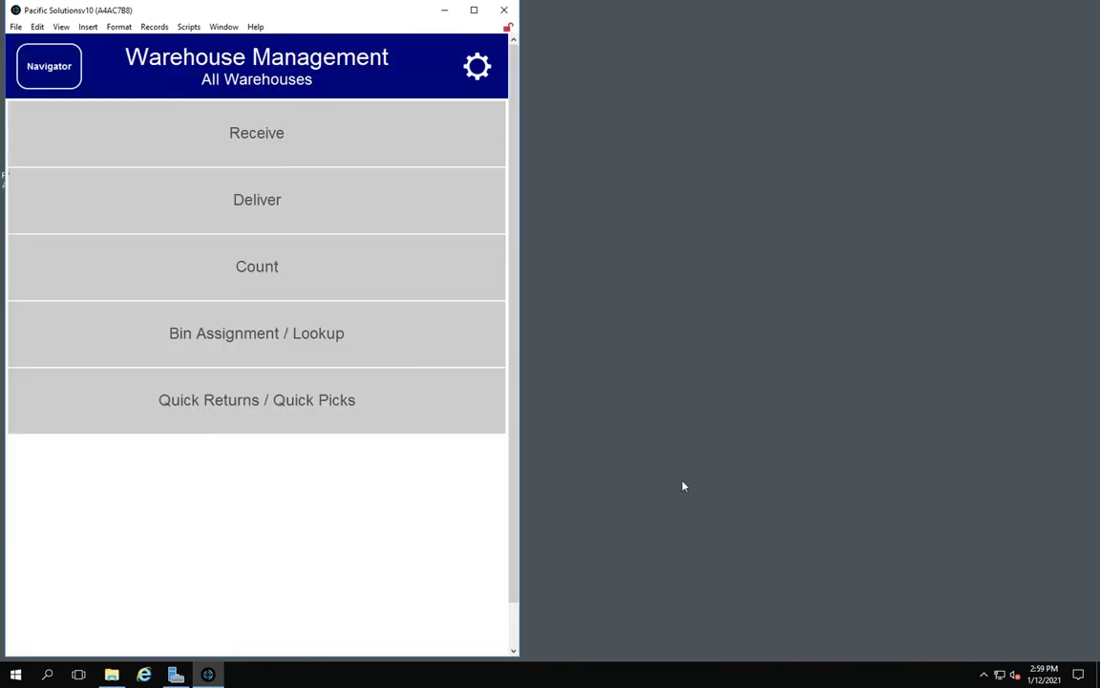
pyautogui.click(375, 403)
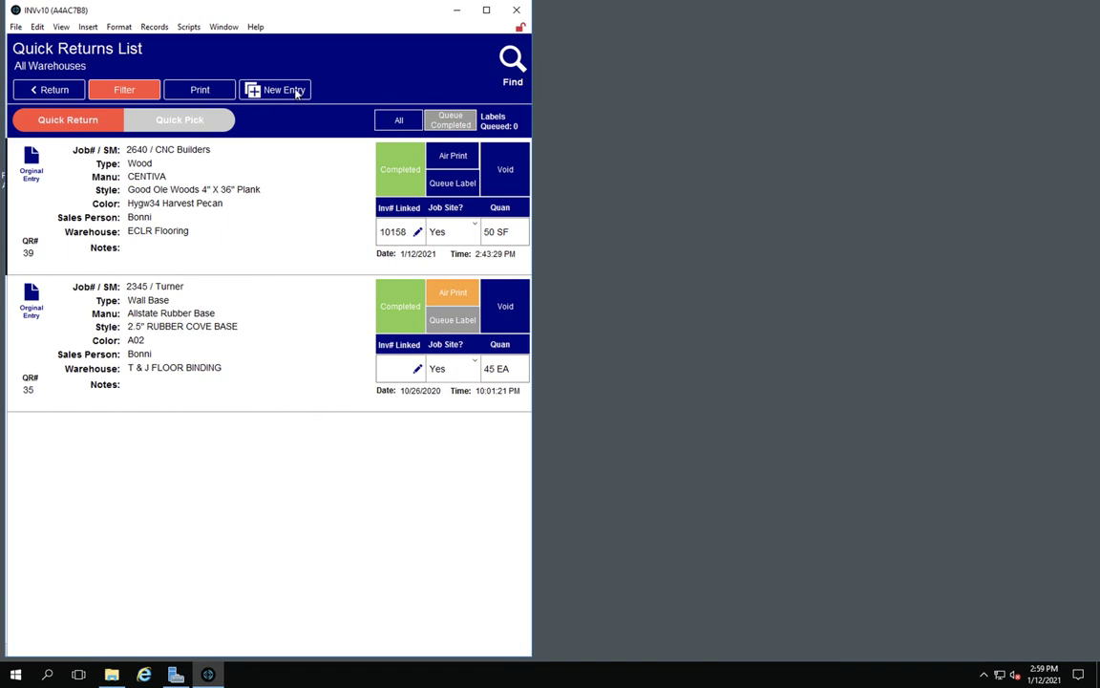
# - Review the blank new return form and the original entry details of the CNC Builders return, leaving both without changes
pyautogui.click(295, 92)
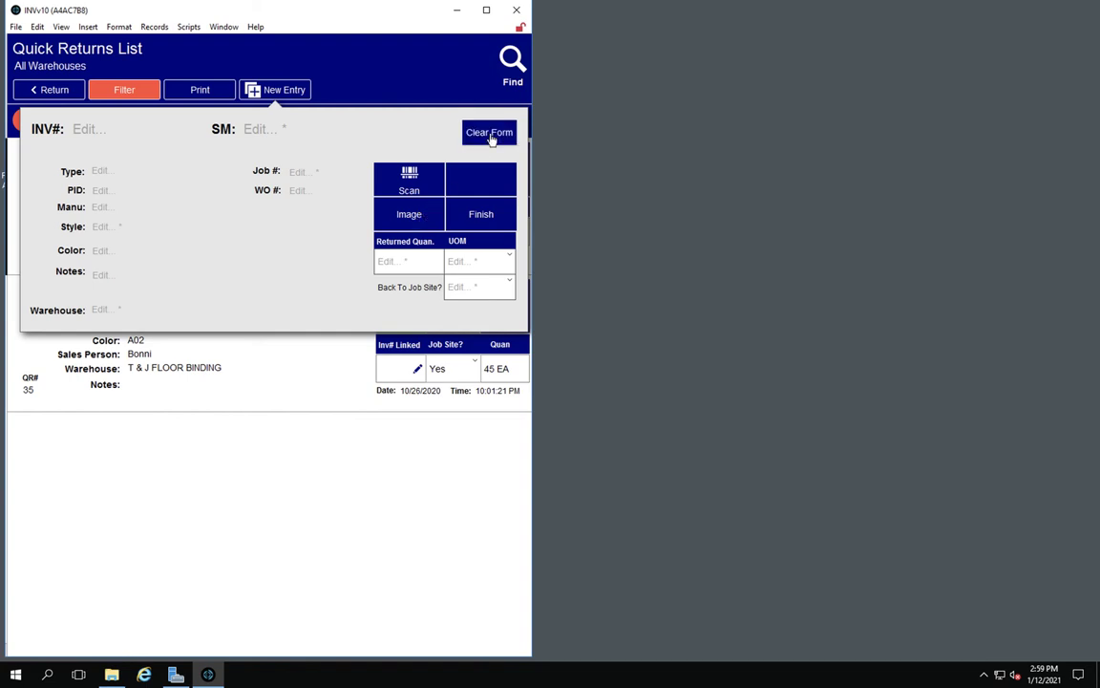
pyautogui.click(353, 469)
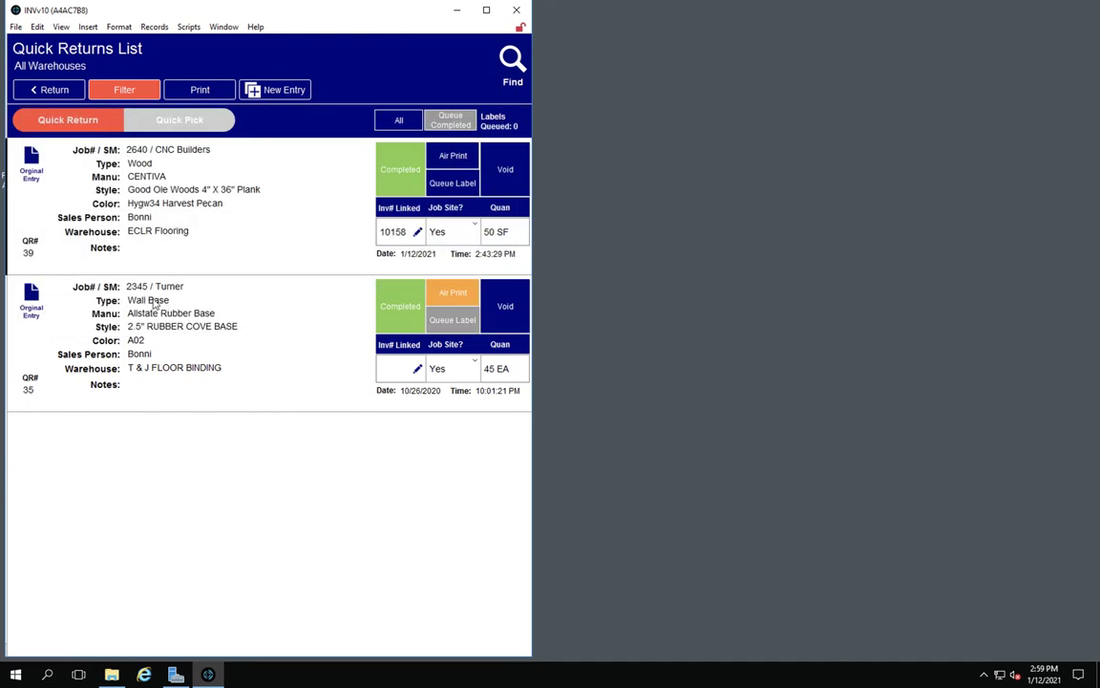
pyautogui.click(34, 168)
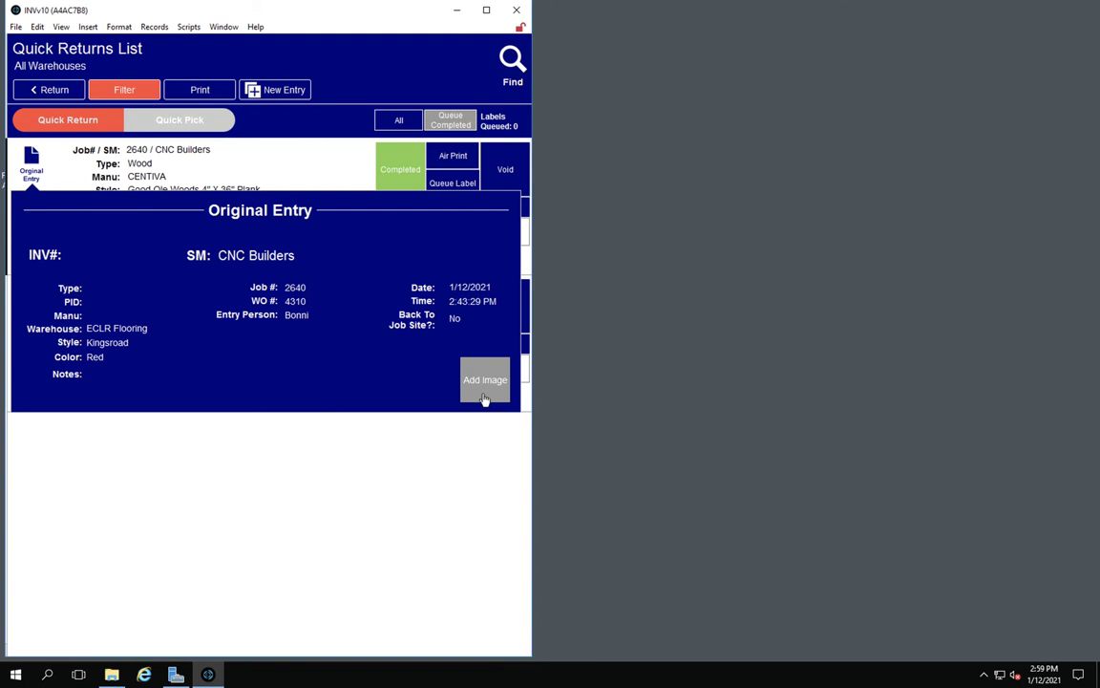
pyautogui.click(403, 467)
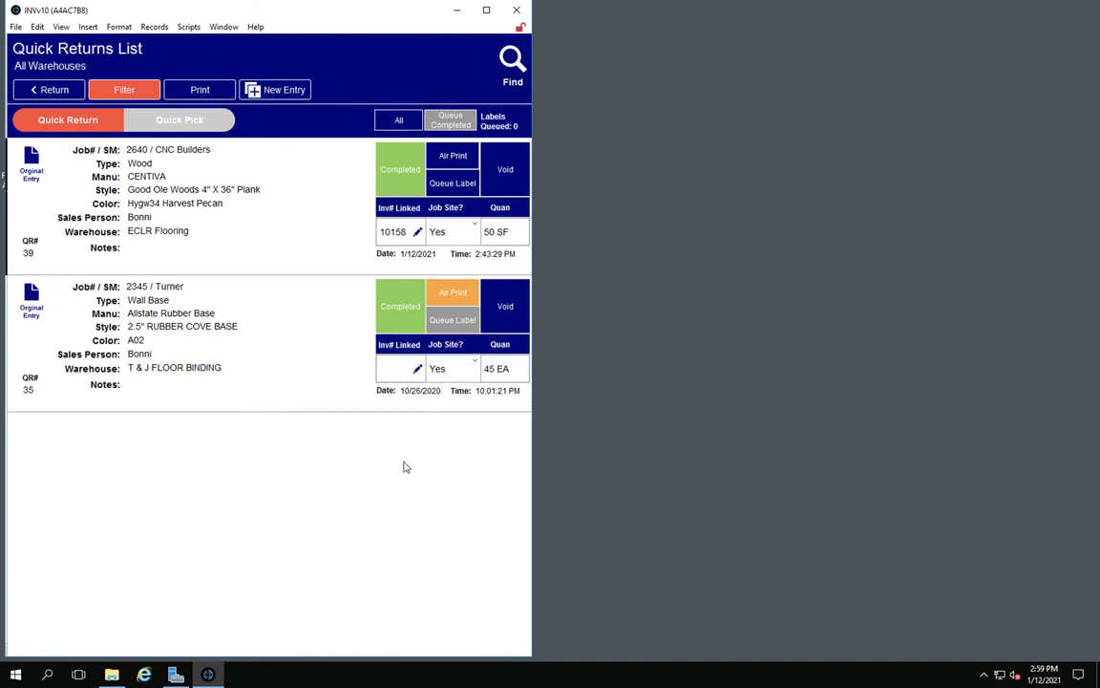
pyautogui.click(278, 90)
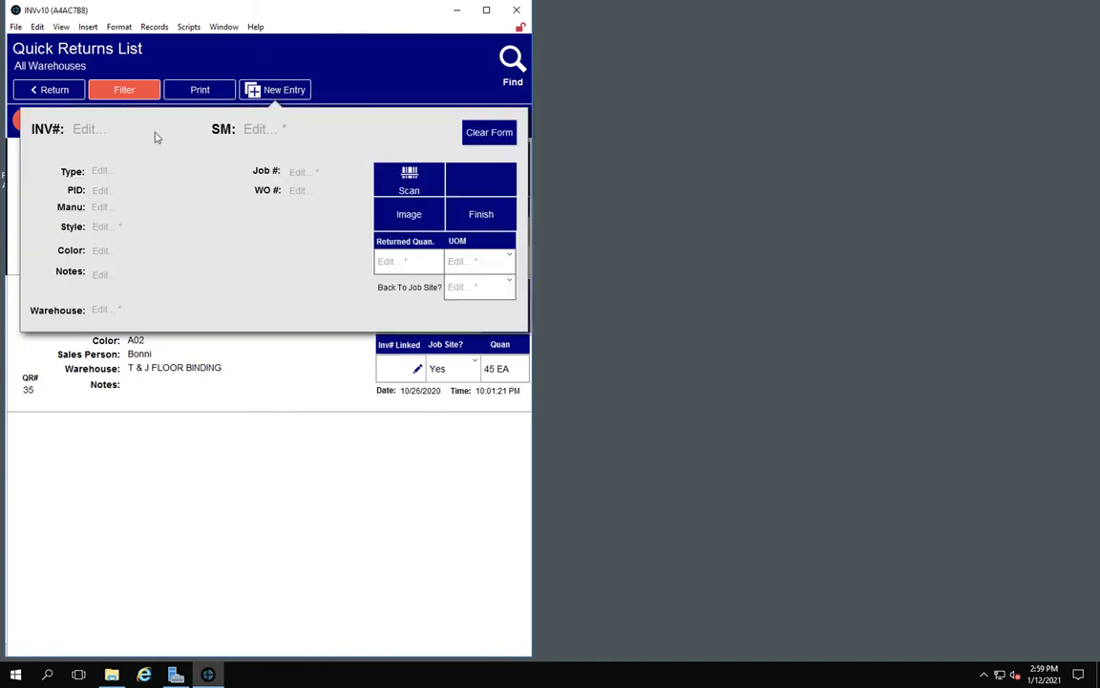
pyautogui.click(19, 150)
pyautogui.click(23, 151)
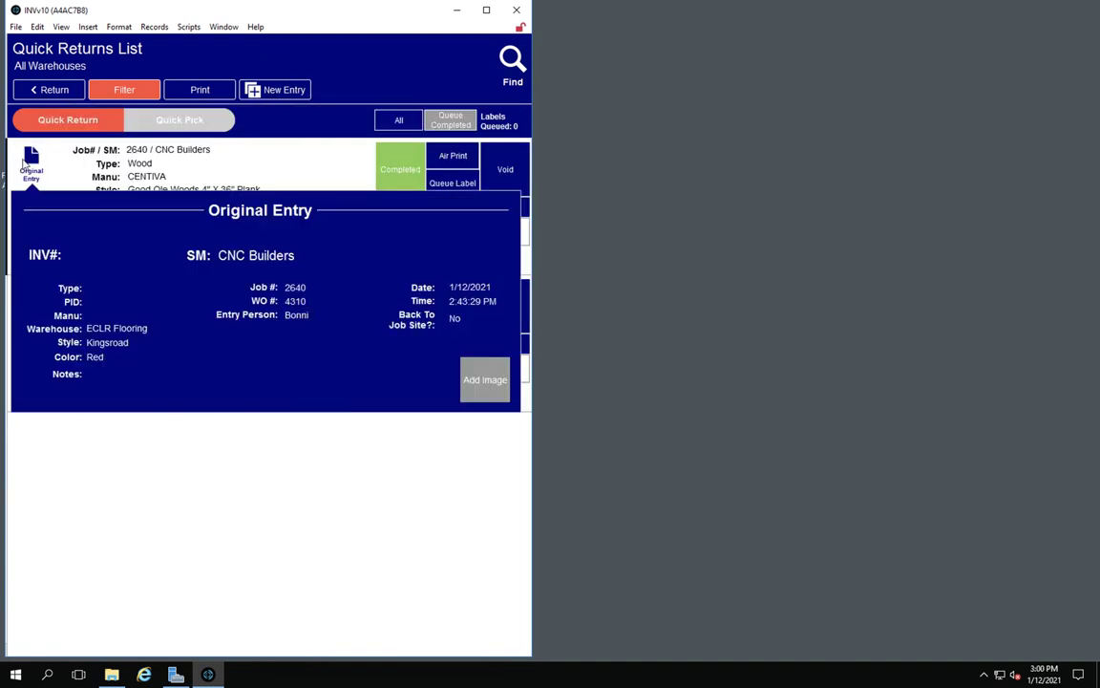
pyautogui.click(289, 159)
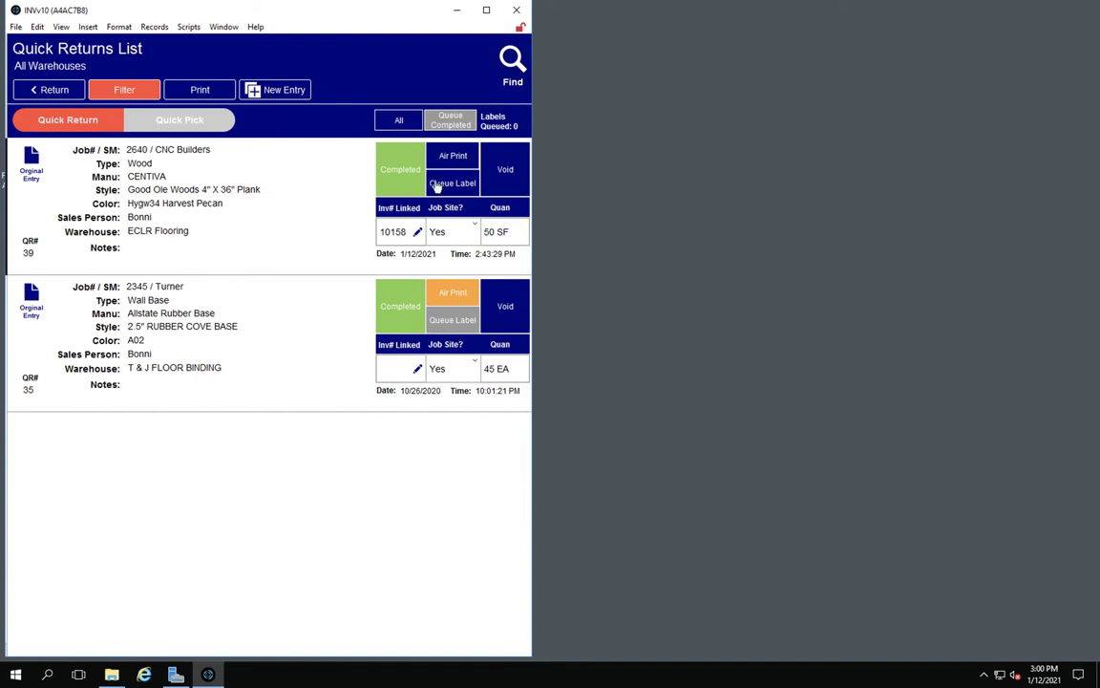
# - Switch the list to the Completed status view and link inventory number 10158 to the Turner wall base return
pyautogui.click(403, 125)
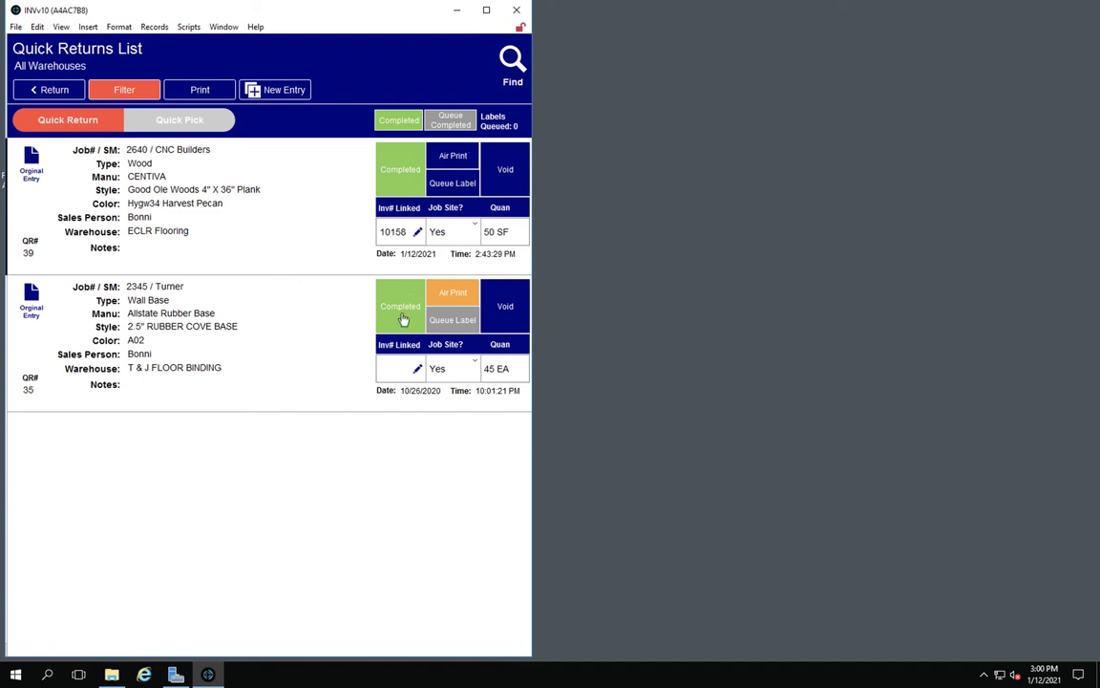
pyautogui.click(393, 368)
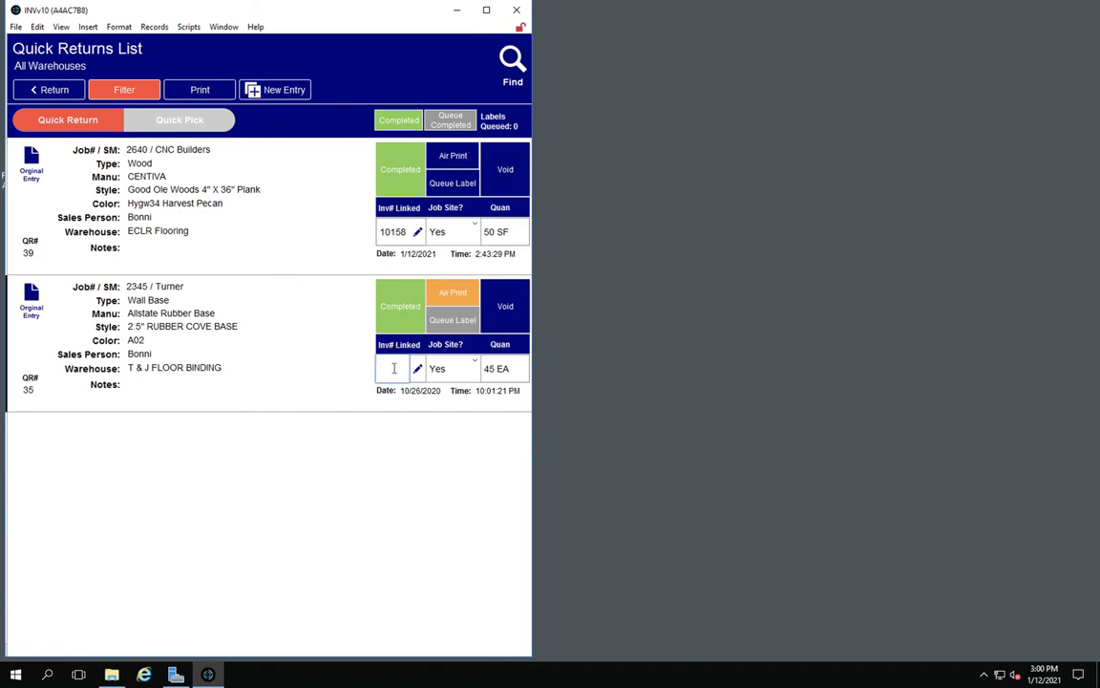
pyautogui.write('10158')
pyautogui.click(393, 430)
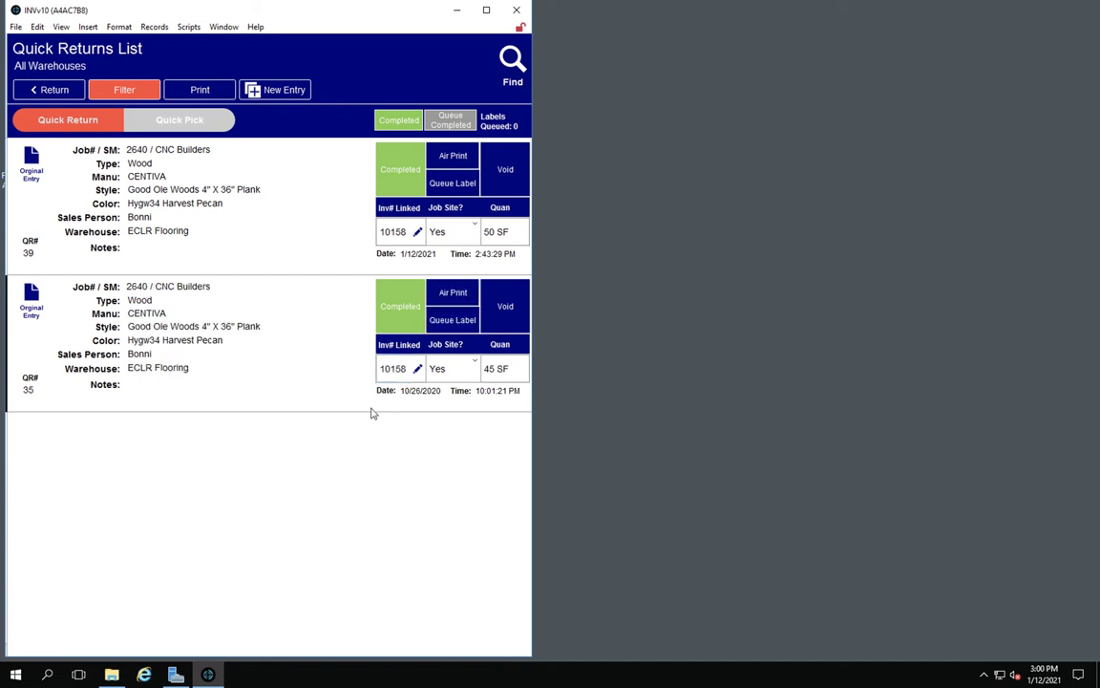
# - Queue labels for the completed returns and check the print center's label and returns list options
pyautogui.click(459, 131)
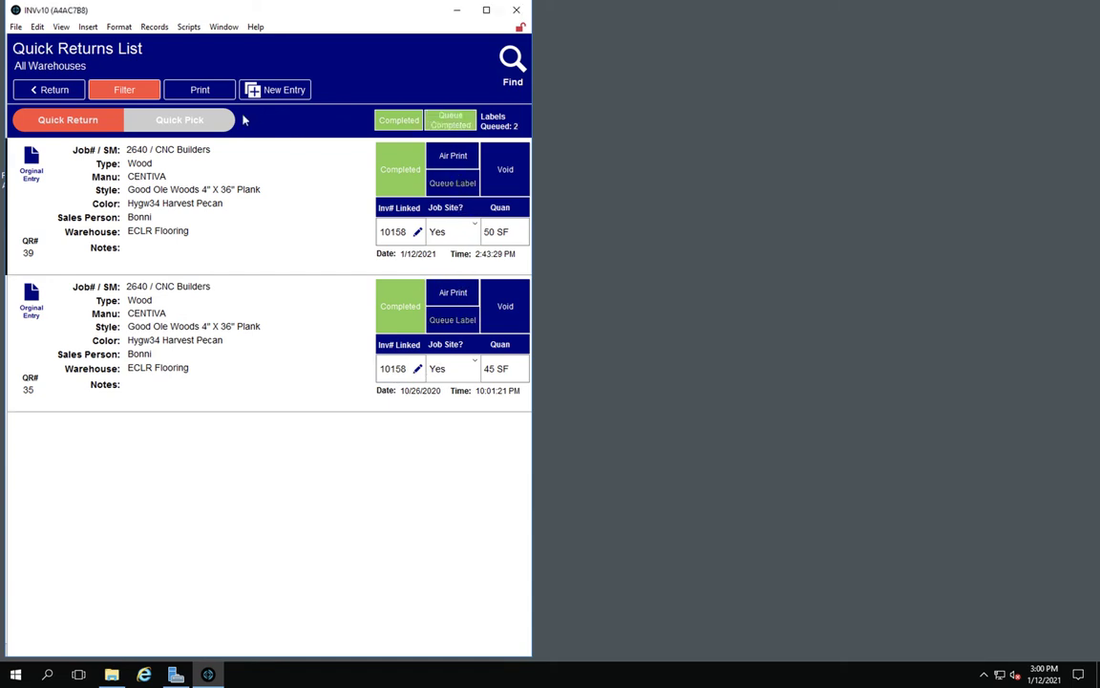
pyautogui.click(210, 92)
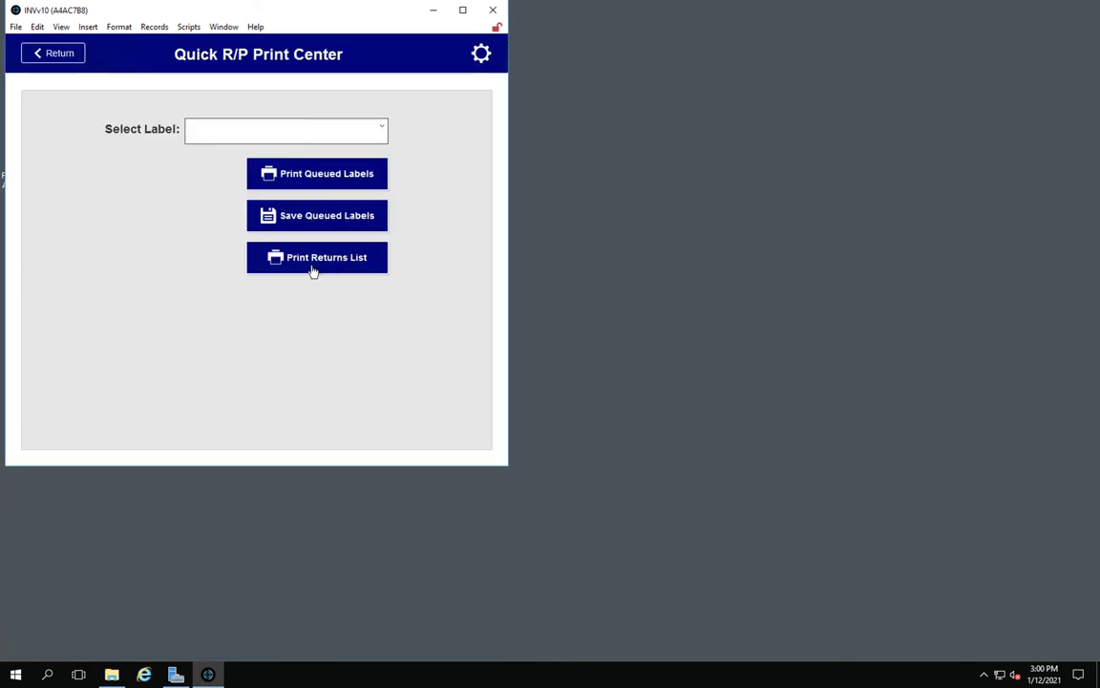
pyautogui.click(57, 60)
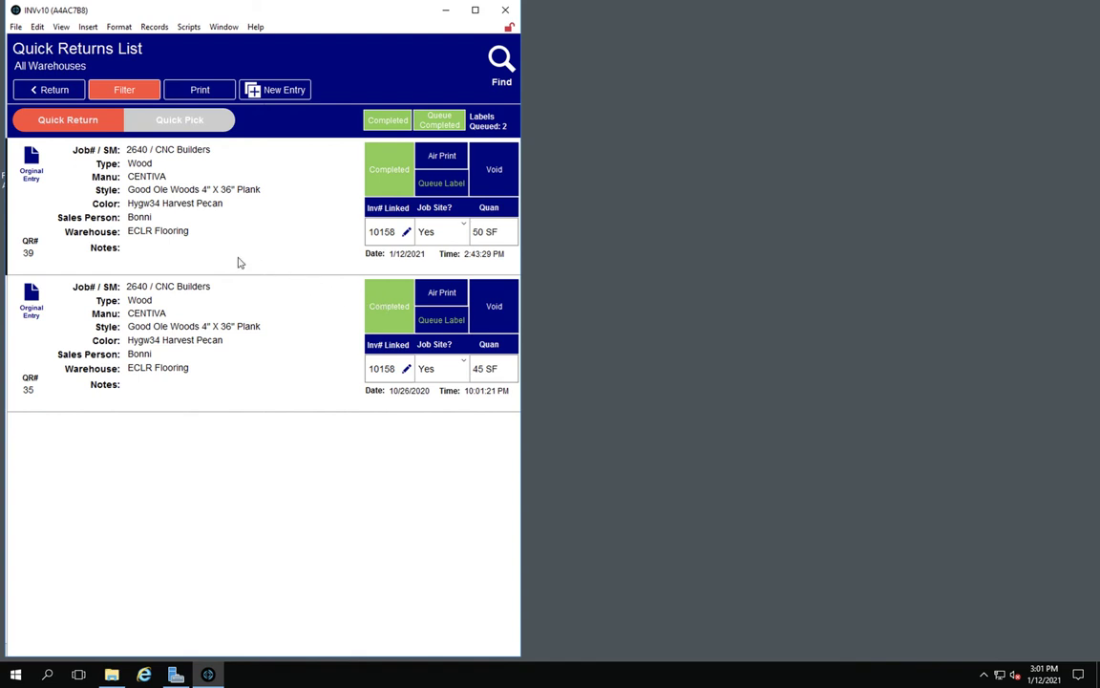
# - Start a new quick pick for inventory number 10158 with a picked quantity of 50
pyautogui.moveTo(38, 163)
pyautogui.click(189, 130)
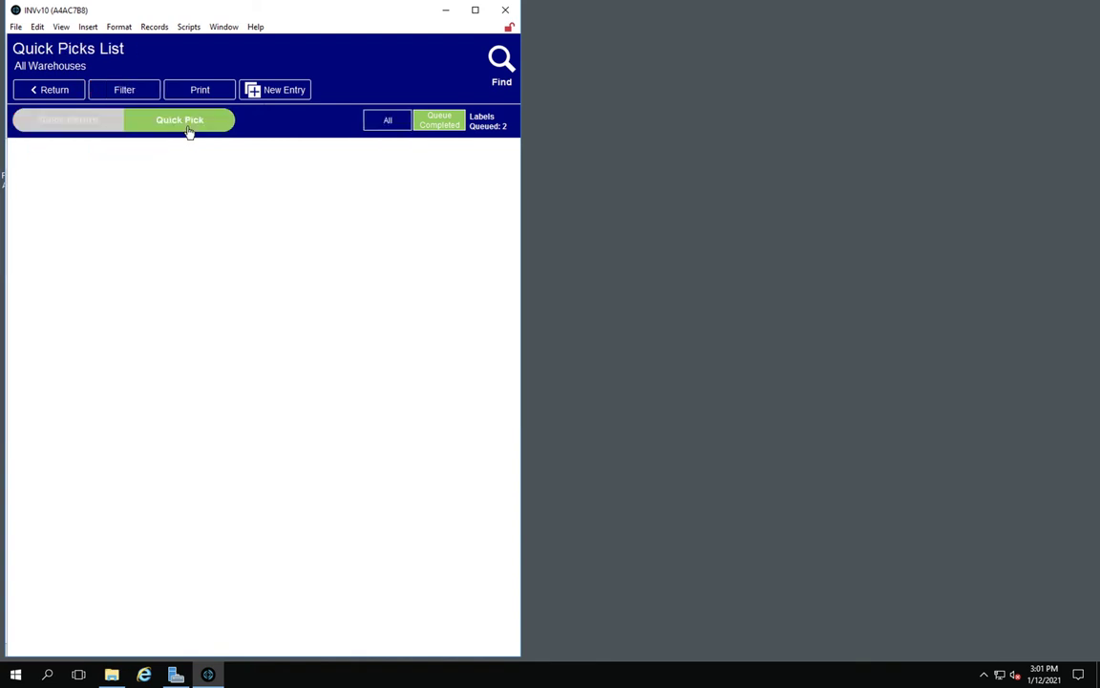
pyautogui.click(295, 97)
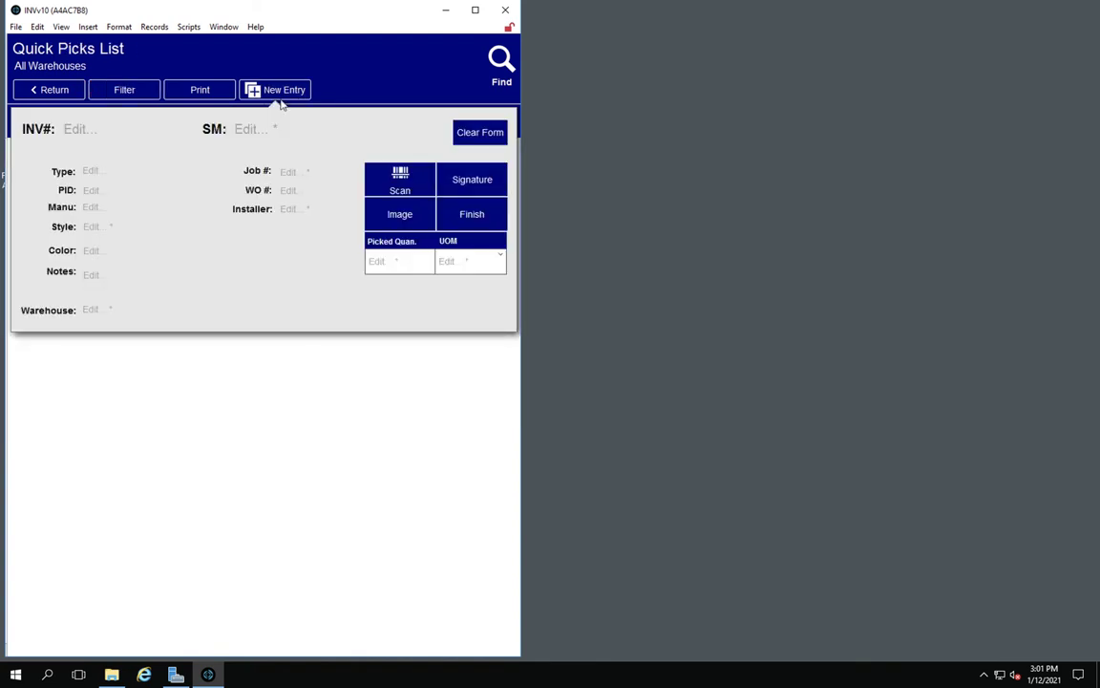
pyautogui.click(77, 129)
pyautogui.write('101')
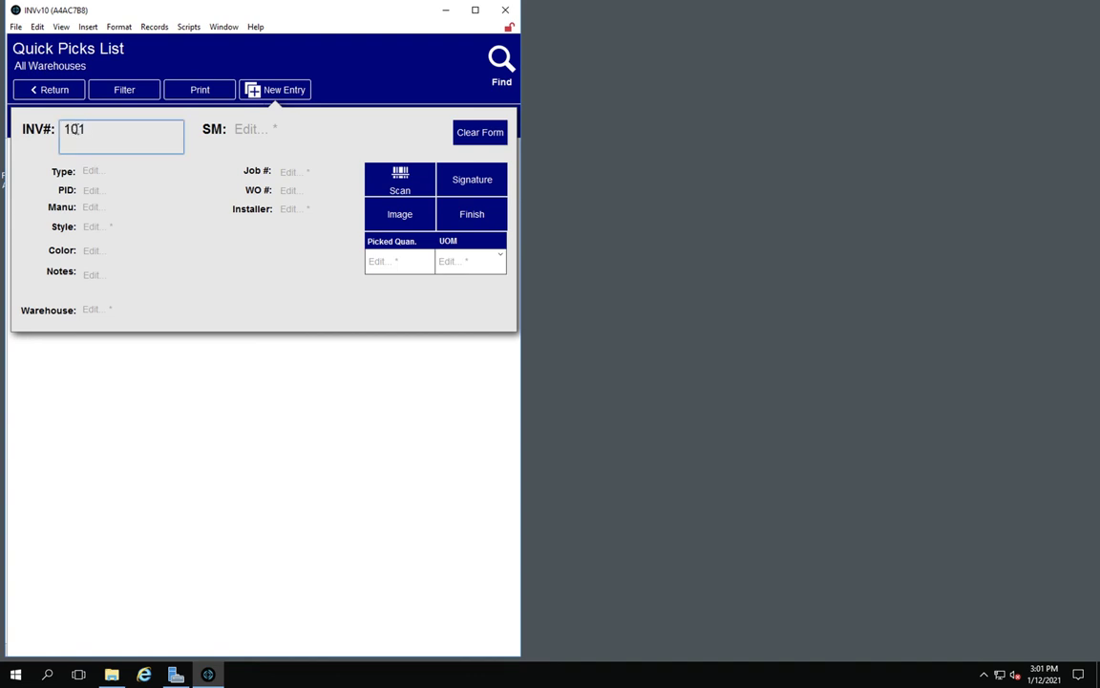
pyautogui.write('58')
pyautogui.click(201, 297)
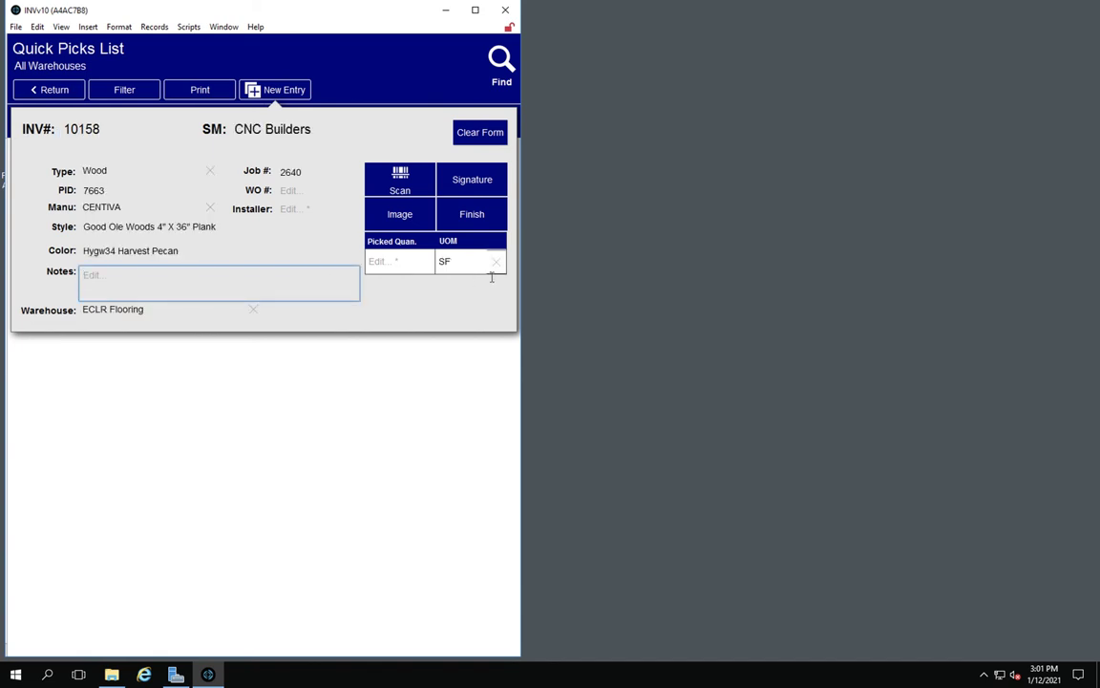
pyautogui.click(426, 266)
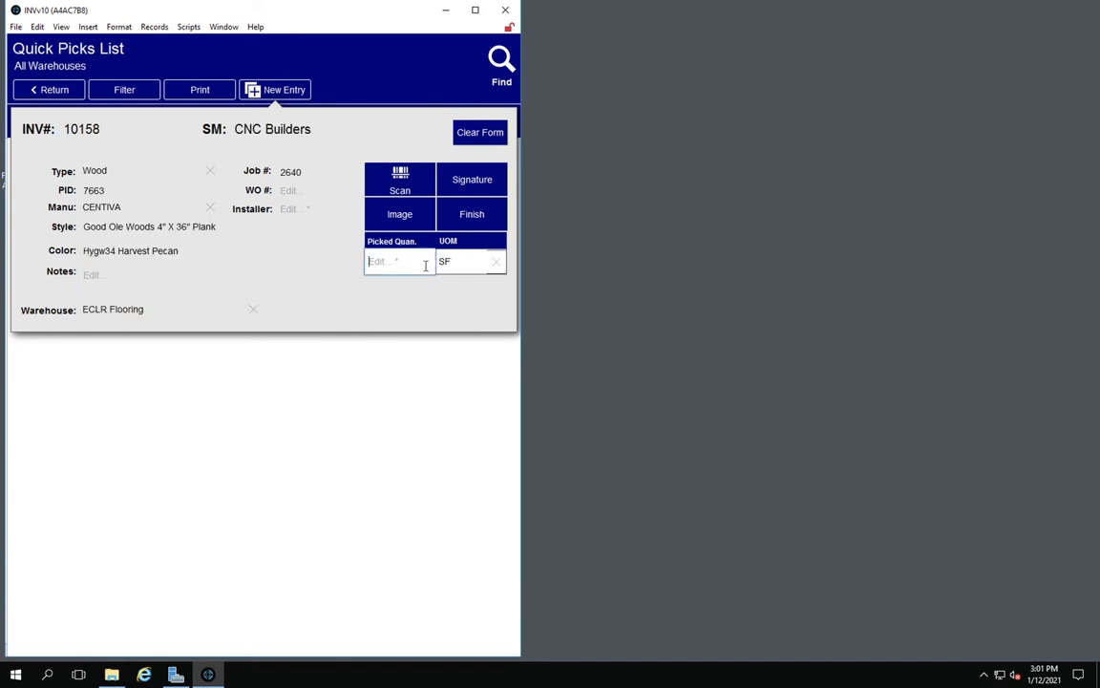
pyautogui.write('50')
pyautogui.click(427, 312)
# - Enter the installer's first name, finish the quick pick with blank notes, and view its original entry
pyautogui.click(116, 274)
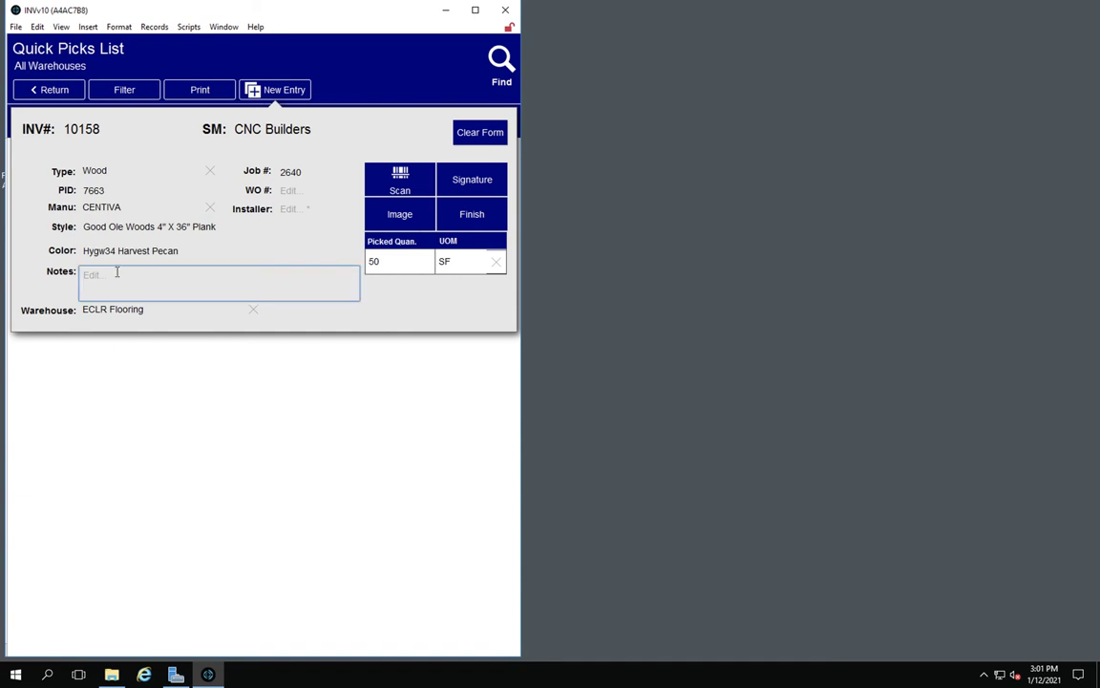
pyautogui.click(444, 299)
pyautogui.click(290, 208)
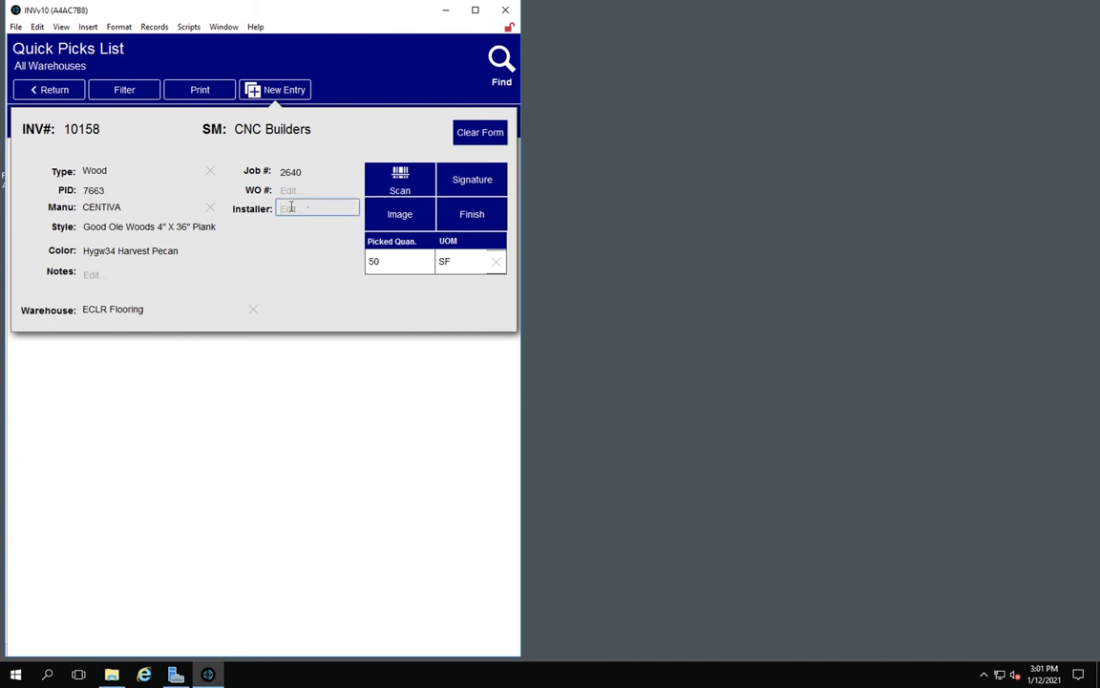
pyautogui.write('Tim')
pyautogui.click(443, 306)
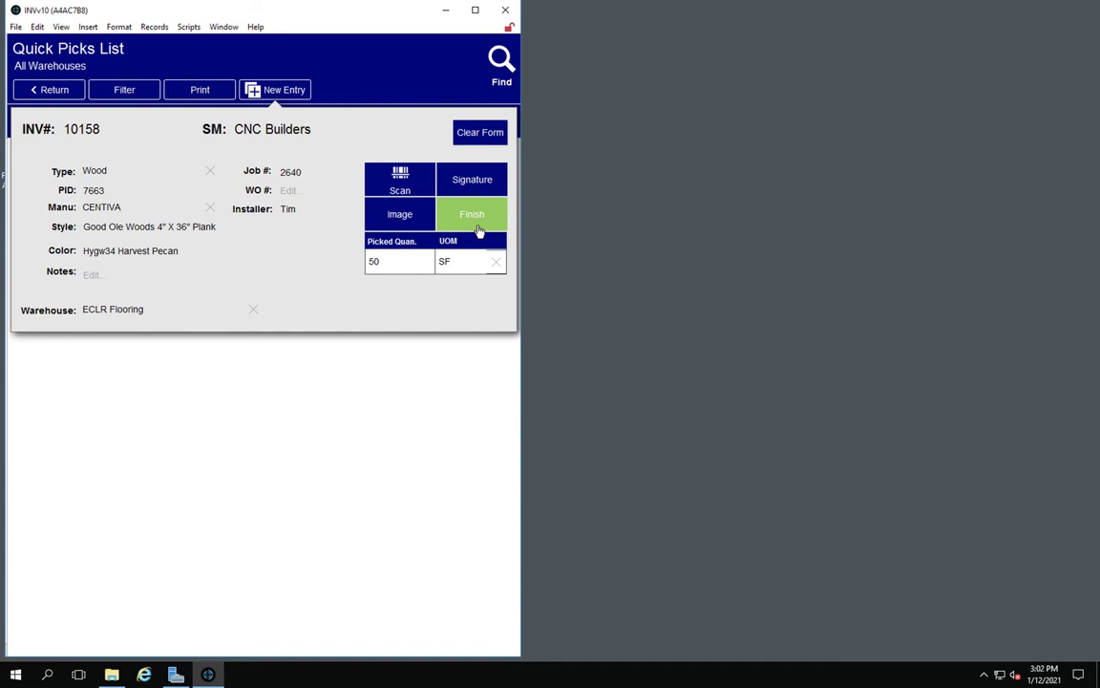
pyautogui.click(478, 230)
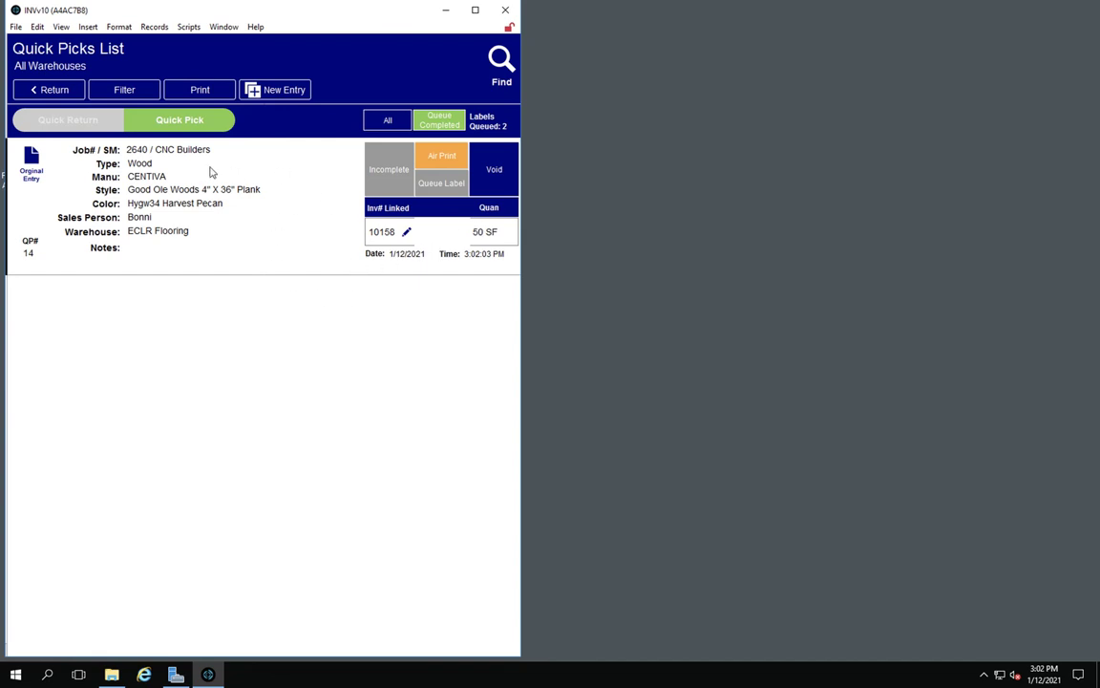
pyautogui.click(31, 161)
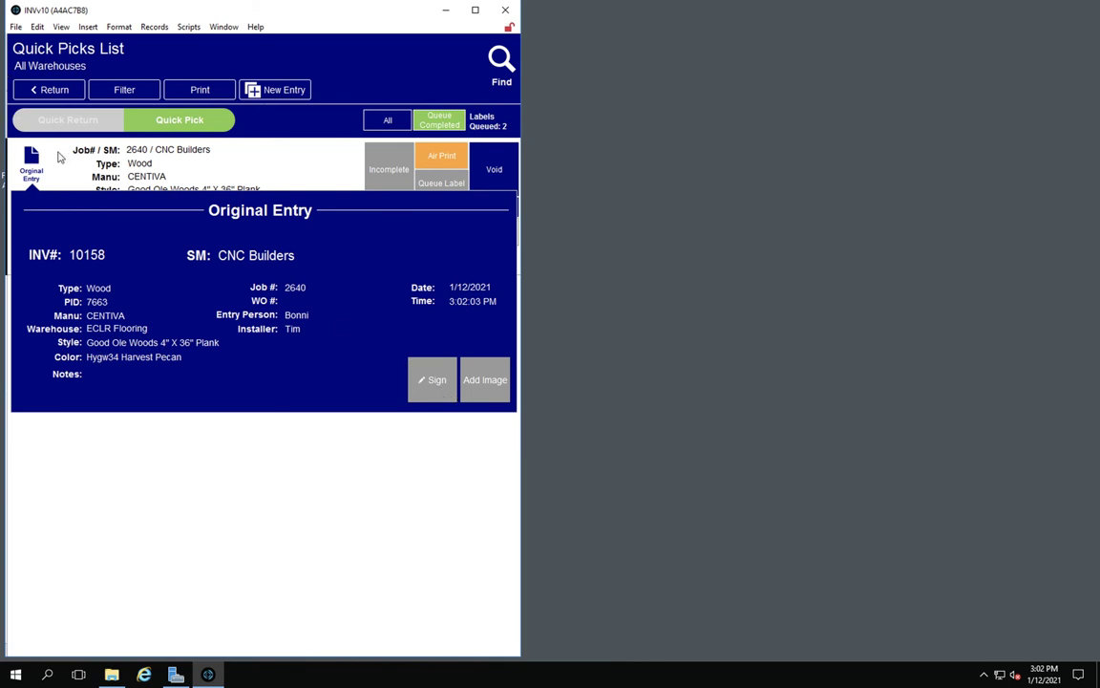
# - Review the blank new quick pick form, and mark the CNC Builders quick pick for inventory 10158 as completed
pyautogui.click(59, 157)
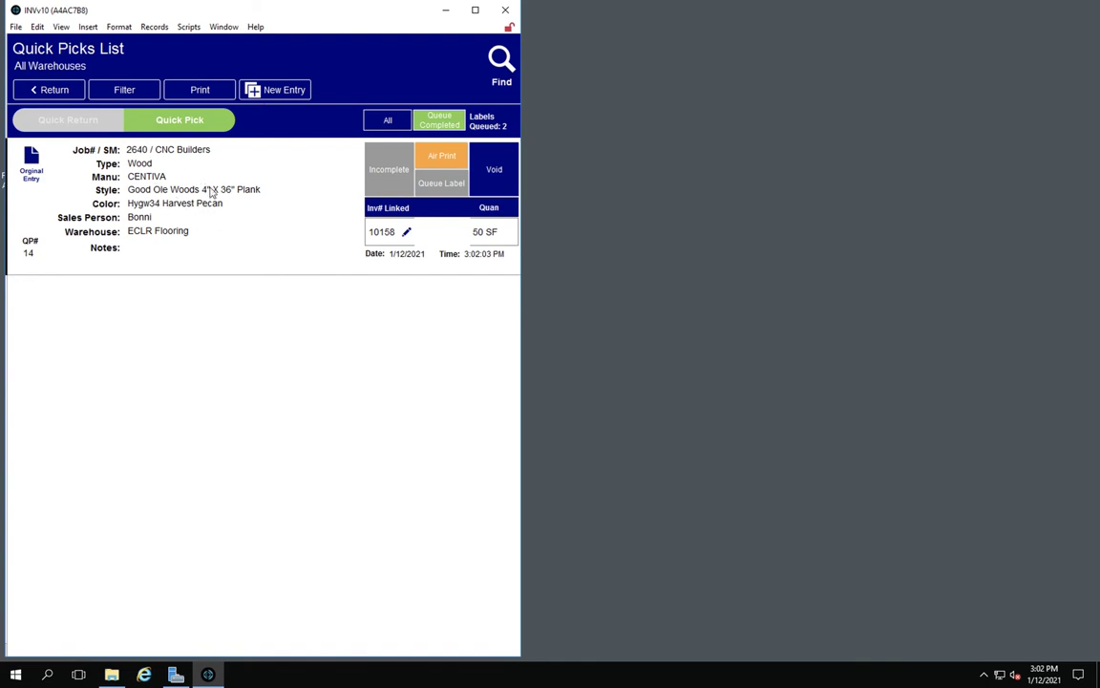
pyautogui.click(272, 91)
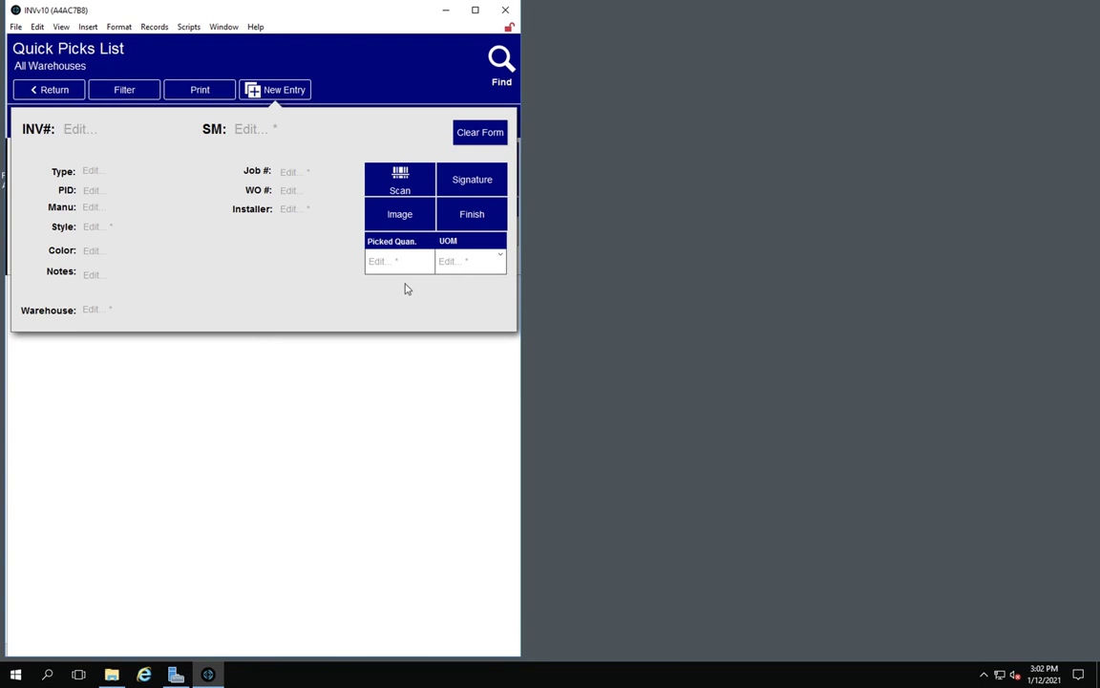
pyautogui.click(409, 87)
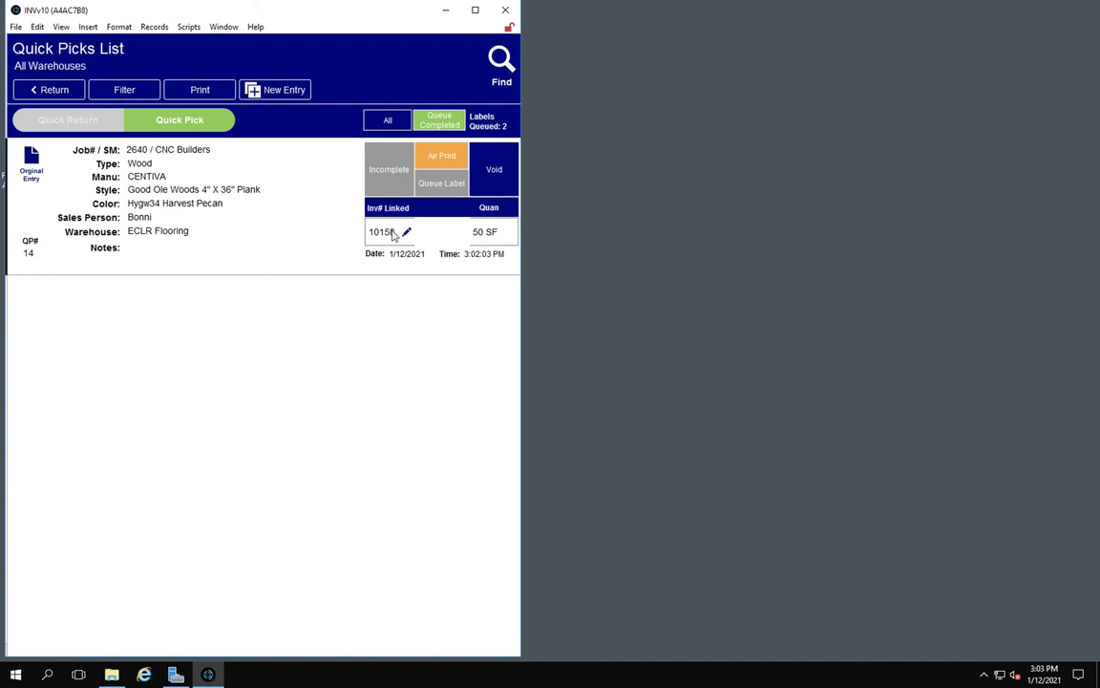
pyautogui.click(394, 189)
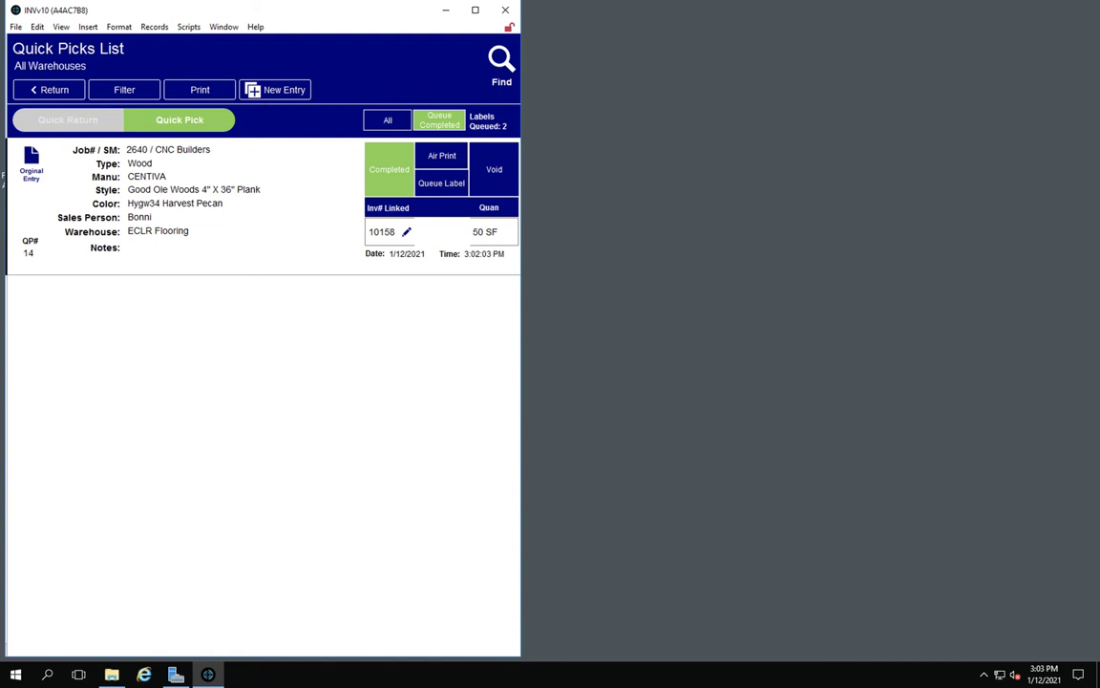
# - Examine the filter criteria available for the quick picks list, including the installer name
pyautogui.click(143, 91)
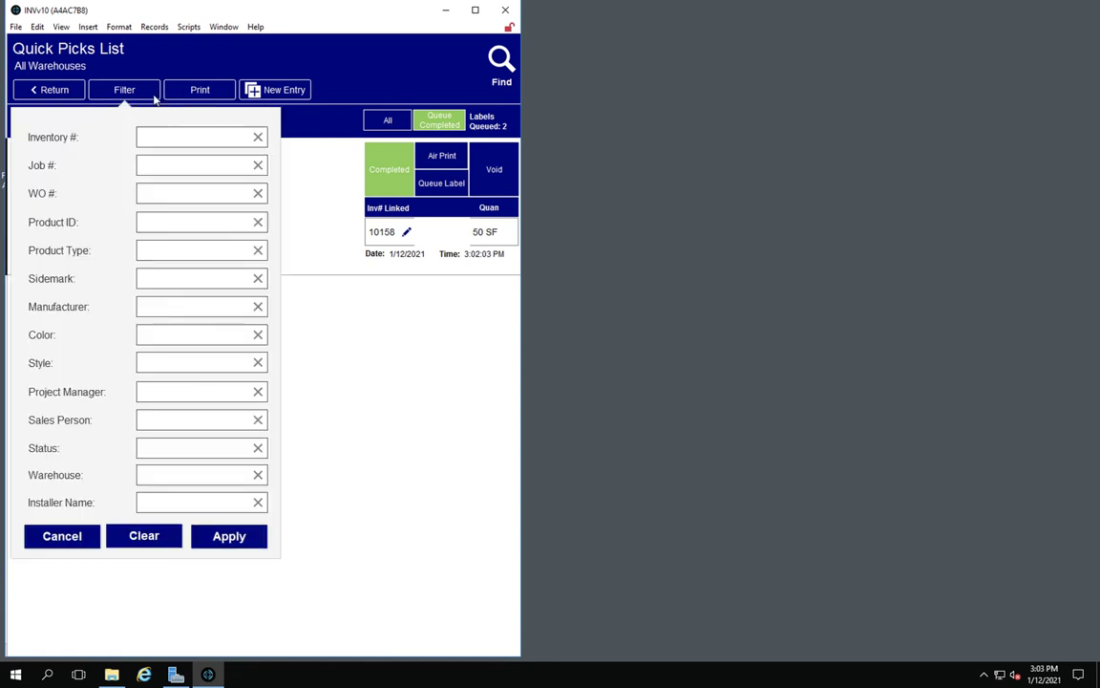
pyautogui.click(193, 502)
pyautogui.click(106, 90)
# - Go back to Warehouse Management, reopen the quick returns list and check its filter
pyautogui.click(79, 90)
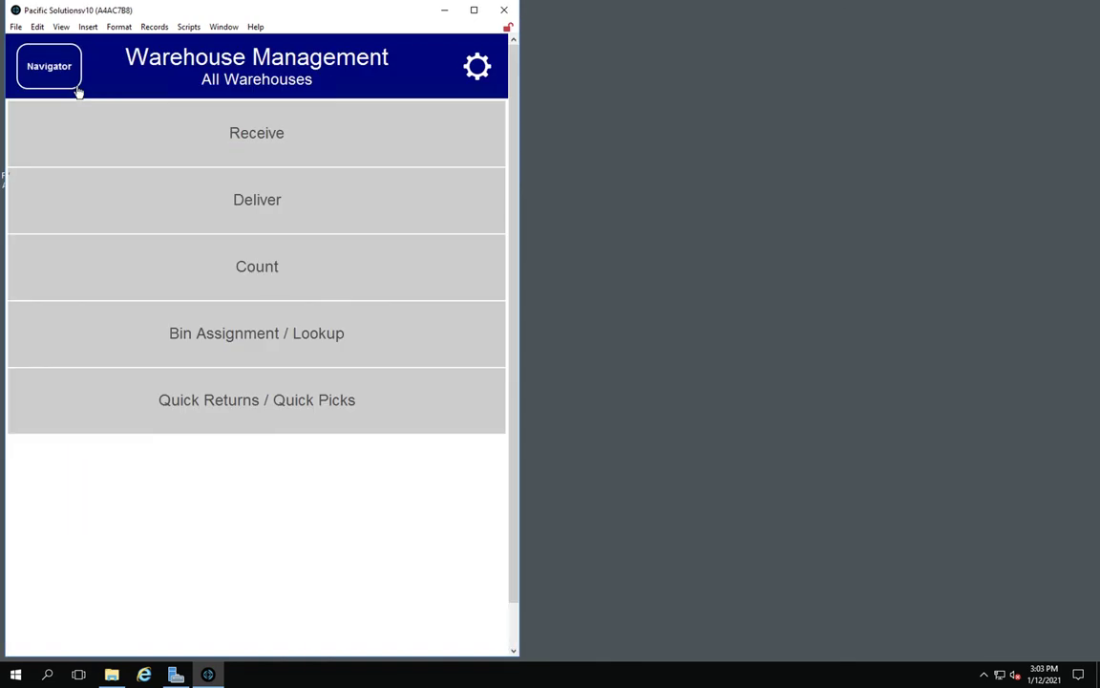
pyautogui.click(274, 426)
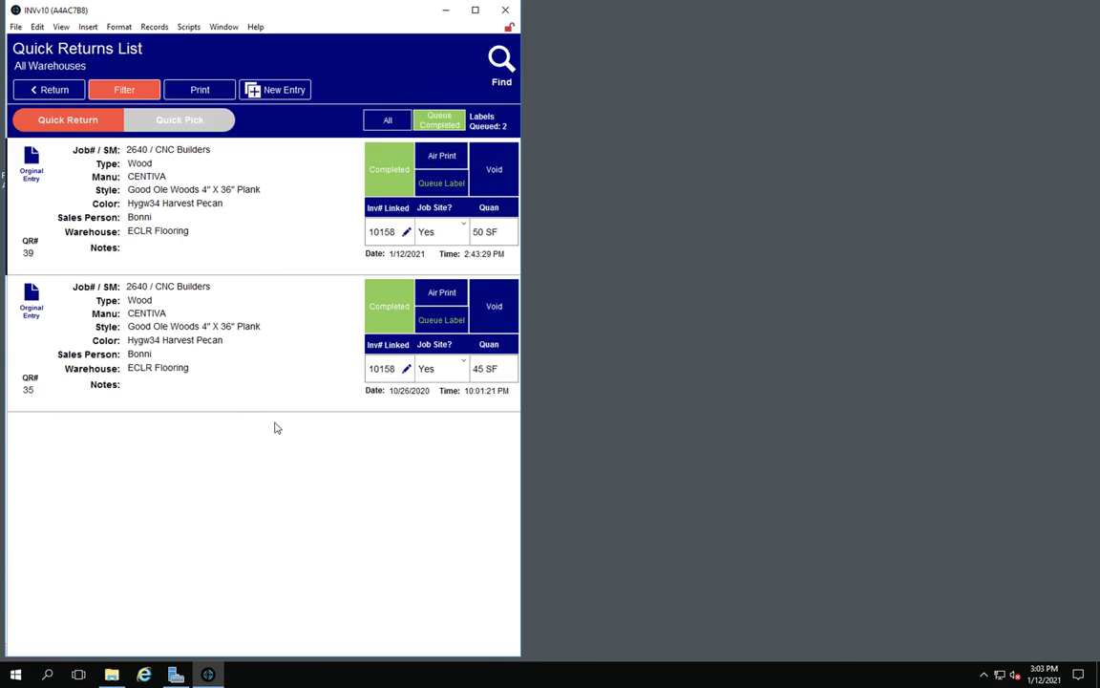
pyautogui.click(130, 88)
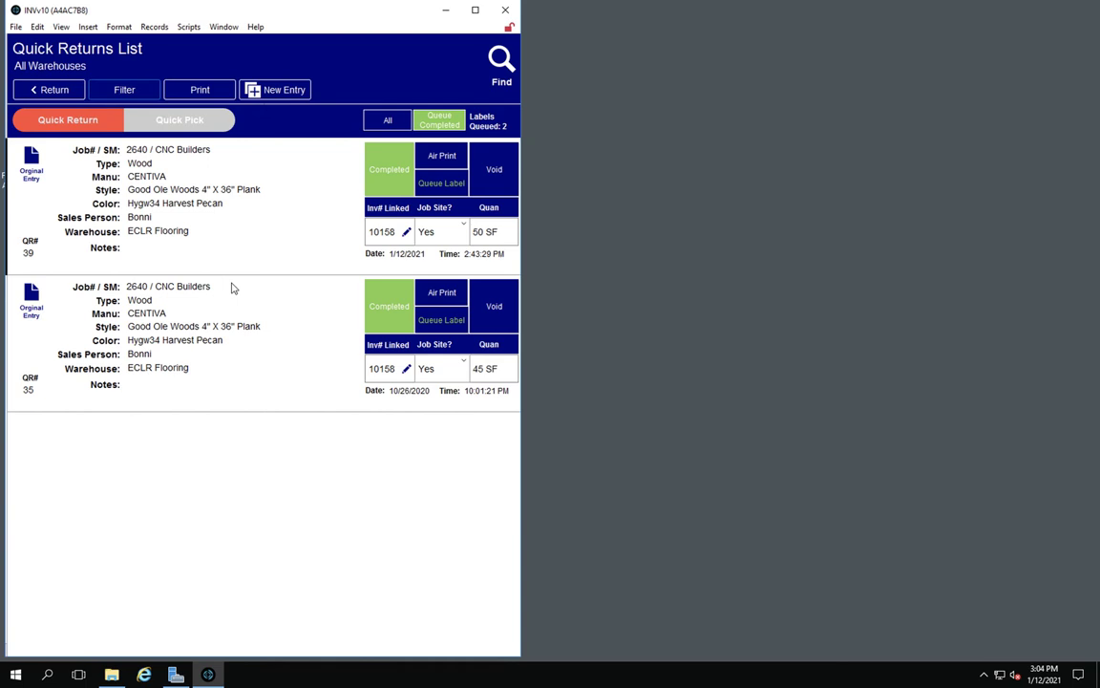
pyautogui.click(720, 6)
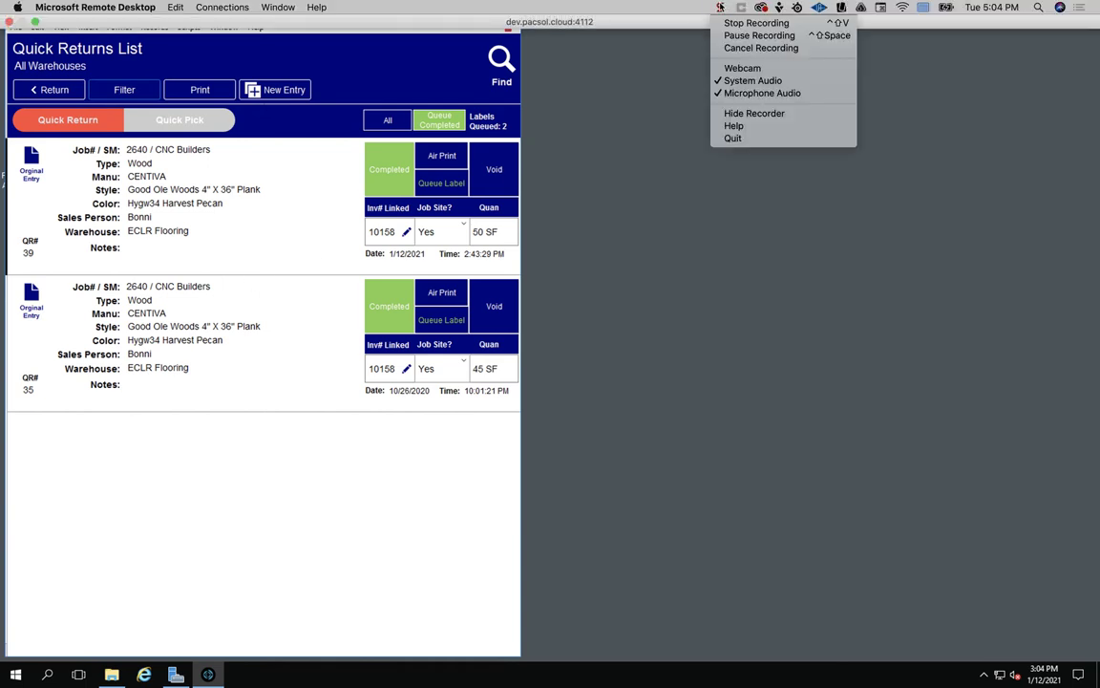